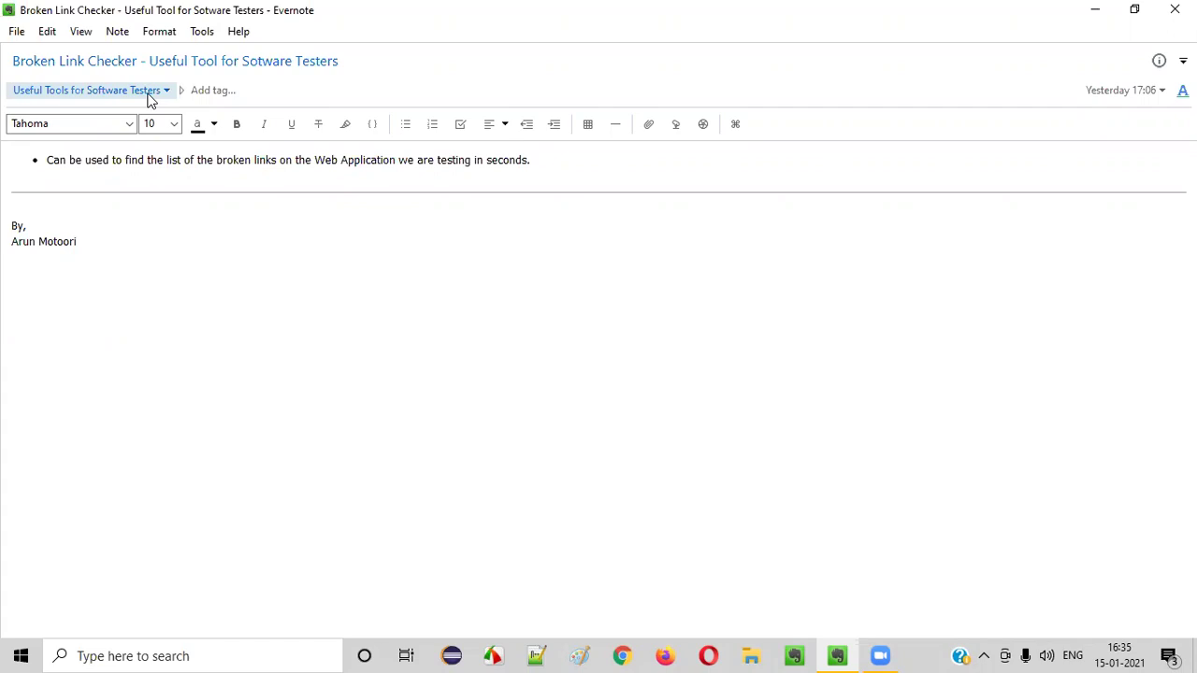
Select 'Broken Link Checker' in the Evernote note title, then launch Google Chrome.
left_click(140, 60)
left_click_drag(139, 59, 7, 44)
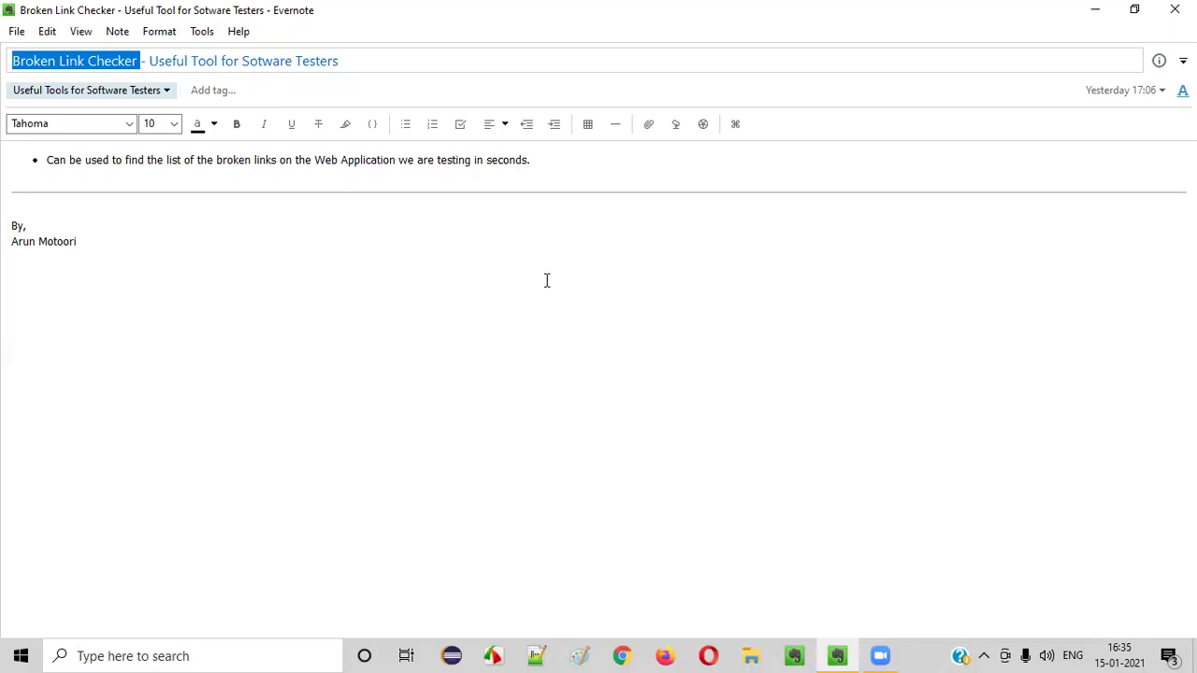
left_click(622, 656)
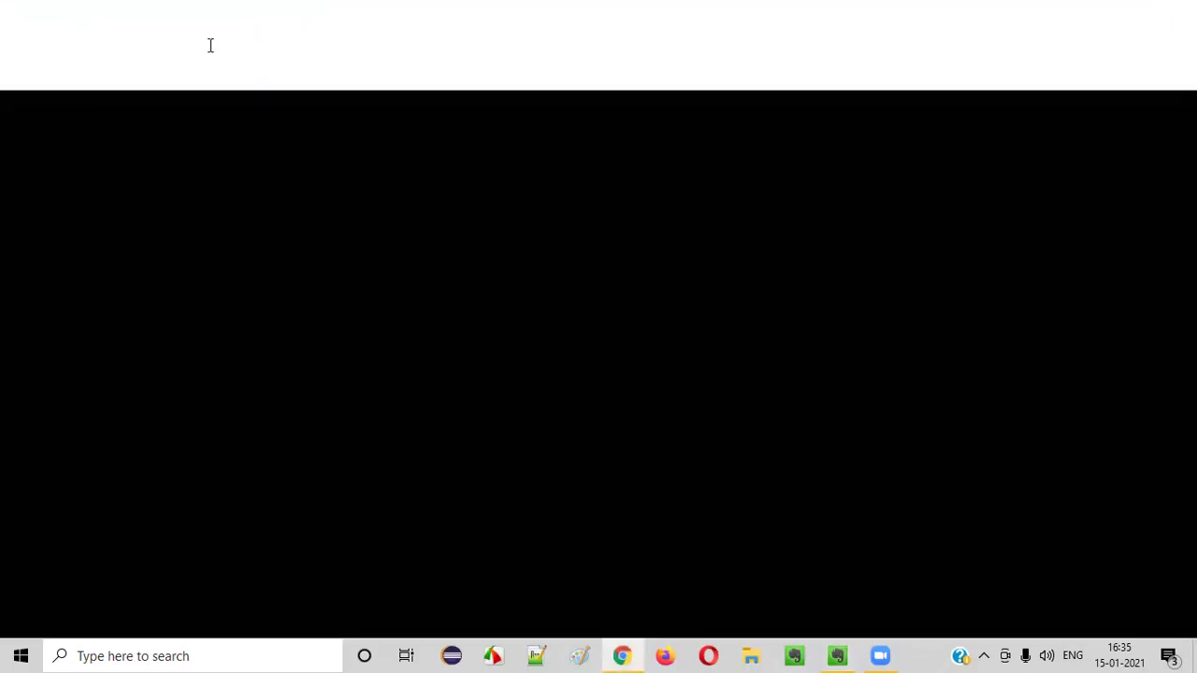
Load the tutorialsninja.com/demo store and skim its home page.
type("tu")
key("Return")
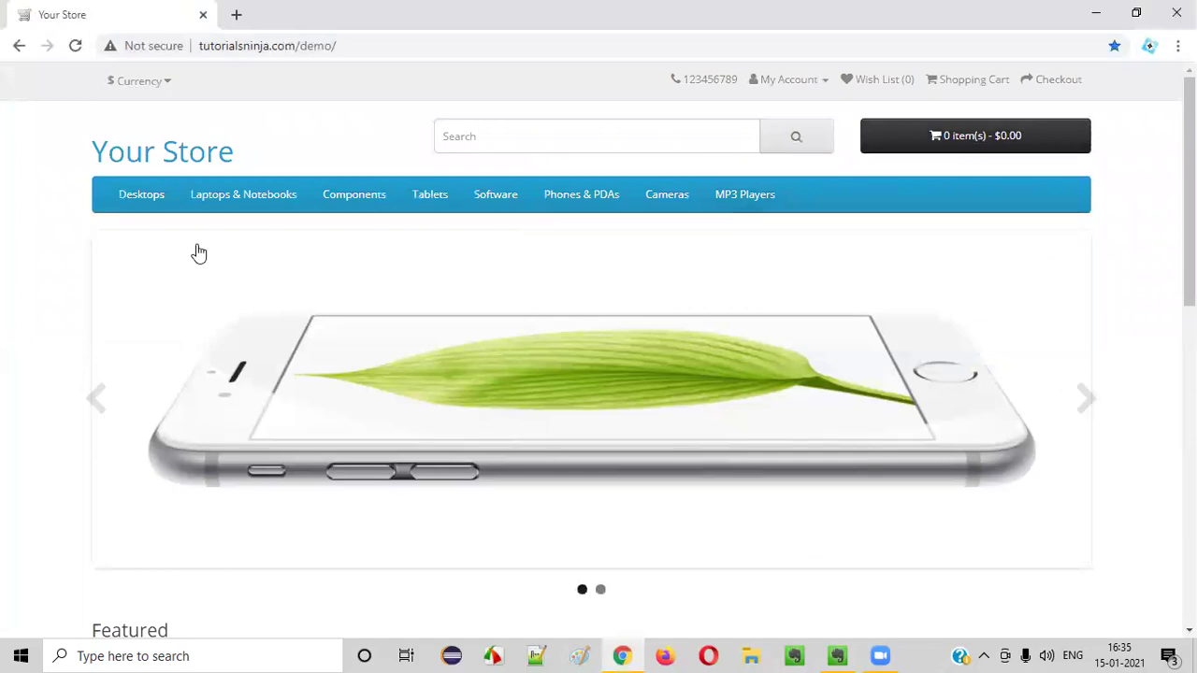
left_click(371, 45)
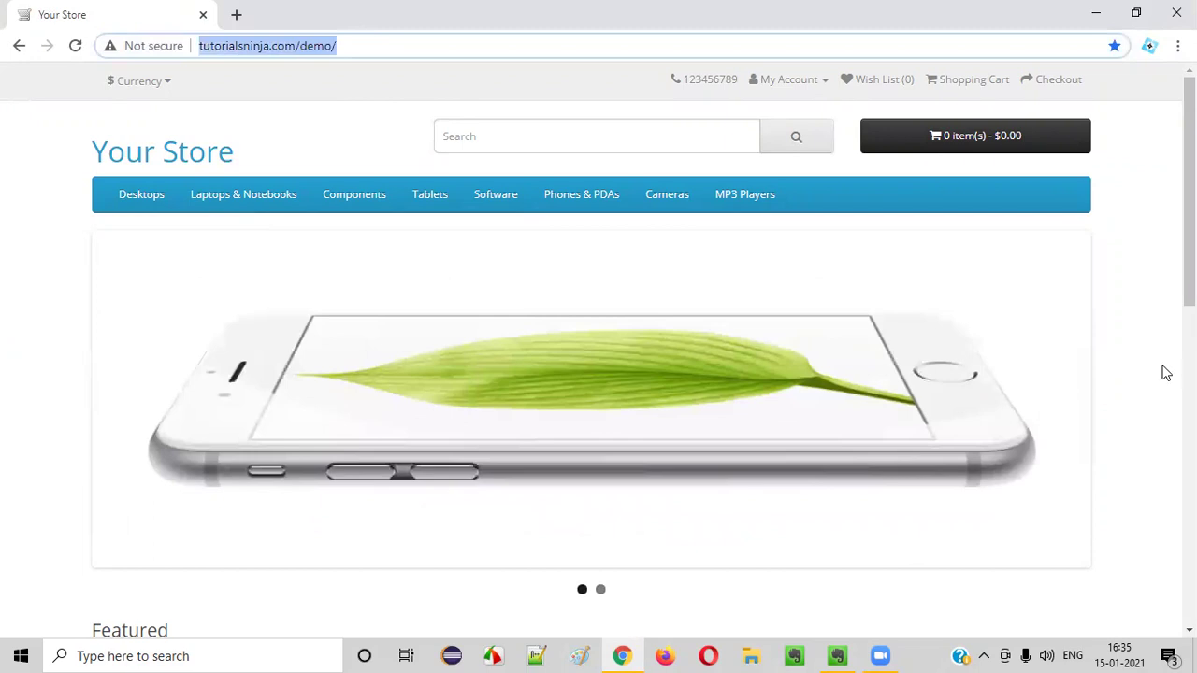
scroll(1160, 355, "down", 5)
scroll(1160, 348, "down", 3)
scroll(1160, 348, "up", 9)
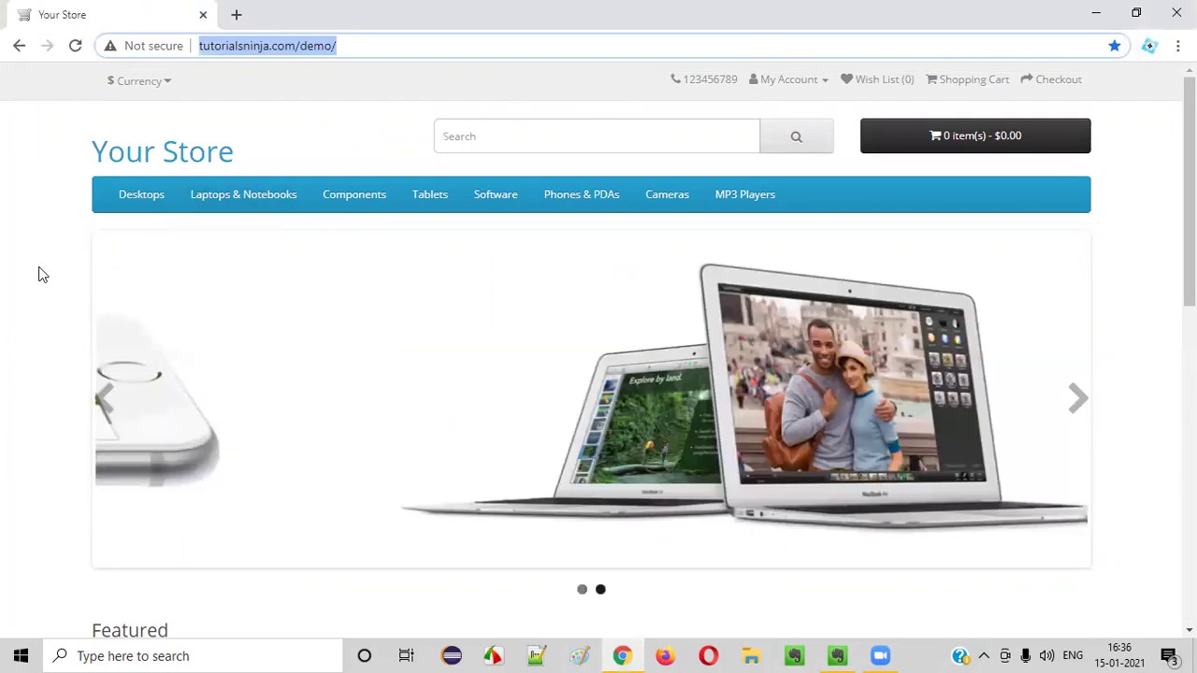
Browse Desktops > Mac, the iMac product and the Apple brand page, then return to the store home page.
mouse_move(112, 202)
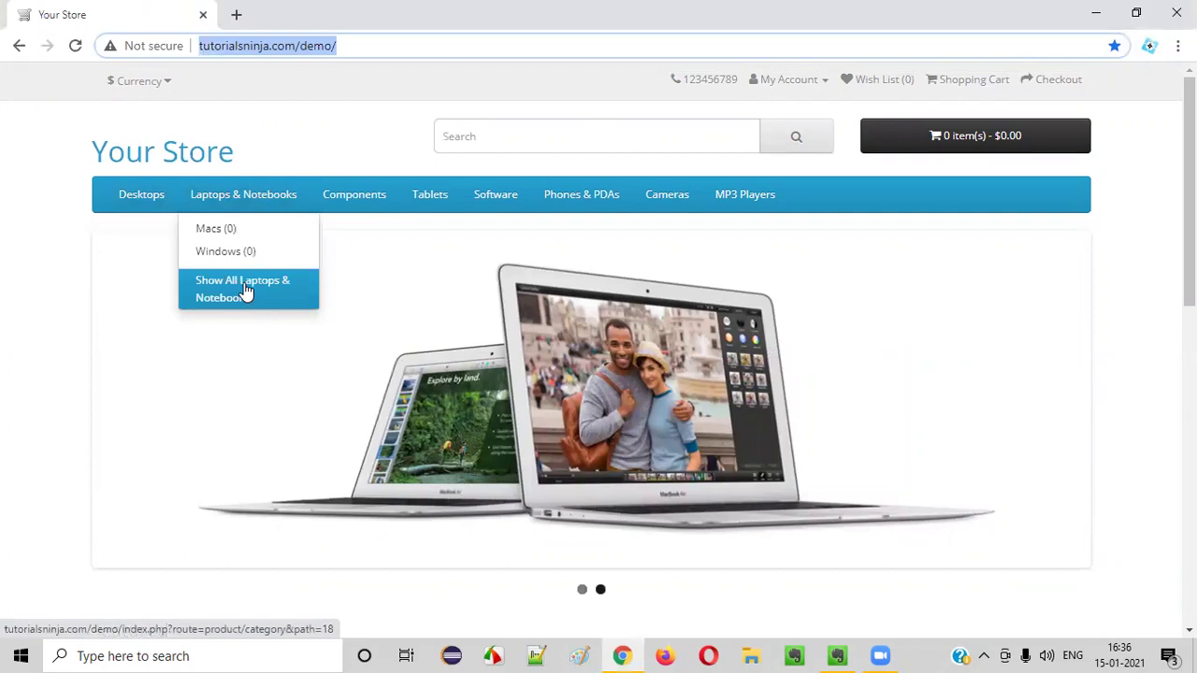
left_click(142, 253)
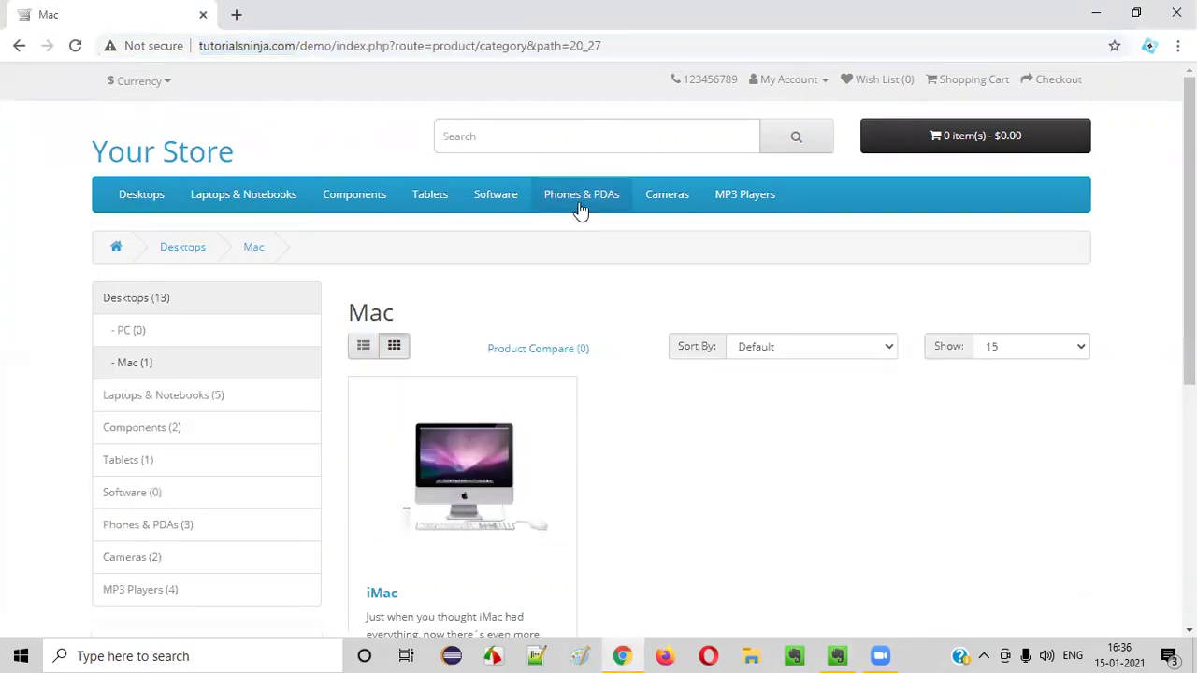
left_click(470, 456)
scroll(1045, 430, "down", 4)
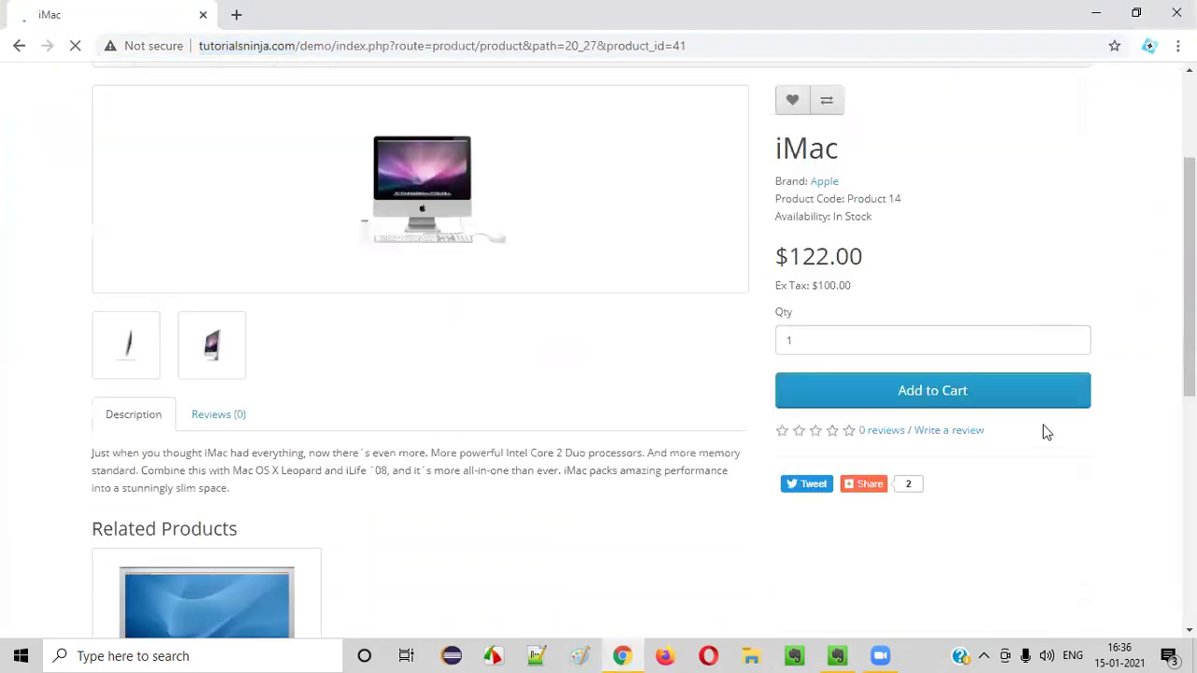
scroll(945, 297, "up", 4)
left_click(823, 290)
scroll(954, 561, "down", 6)
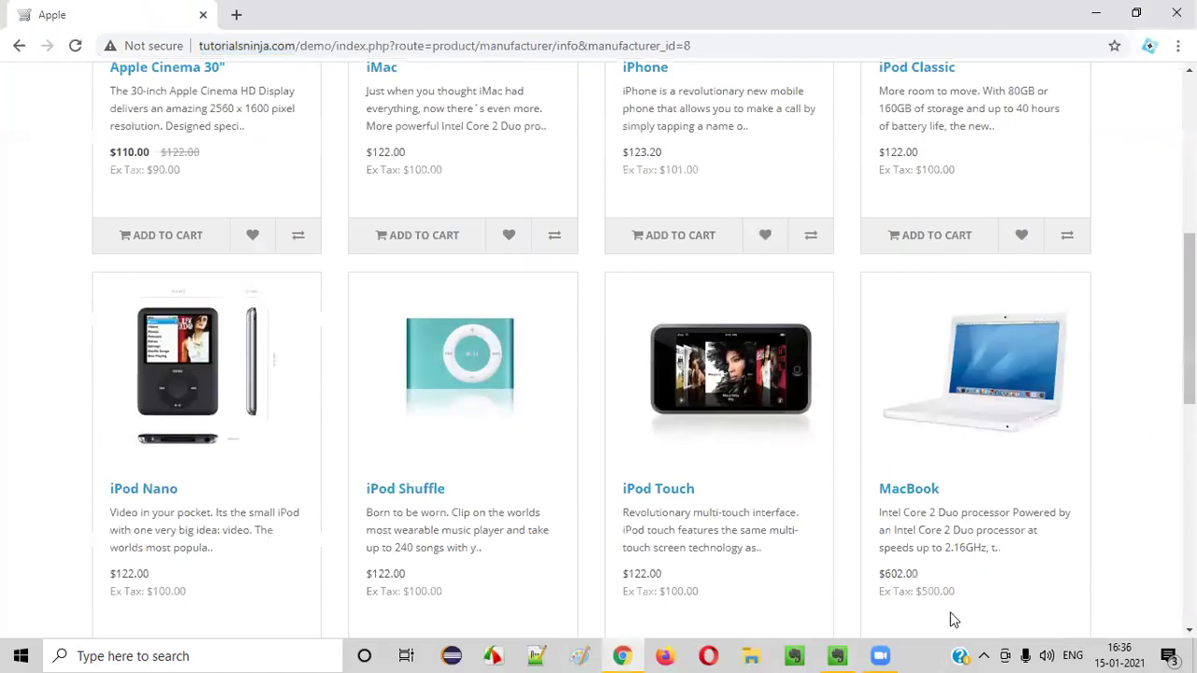
scroll(955, 374, "down", 4)
scroll(955, 373, "up", 10)
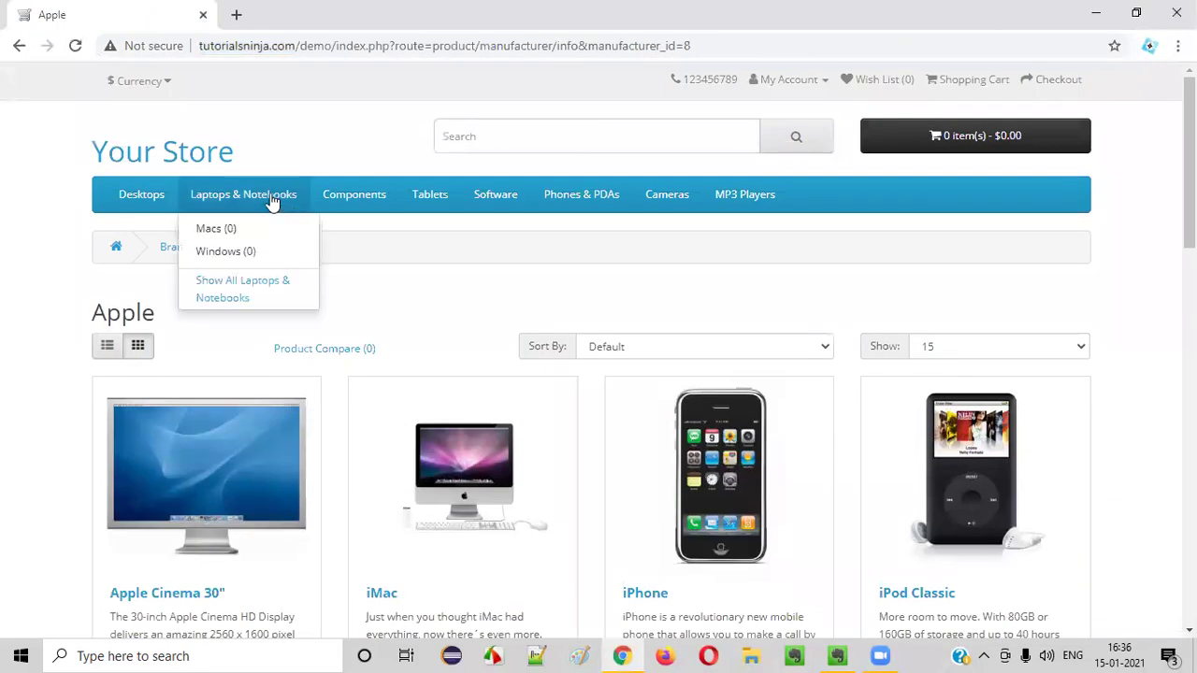
left_click(192, 157)
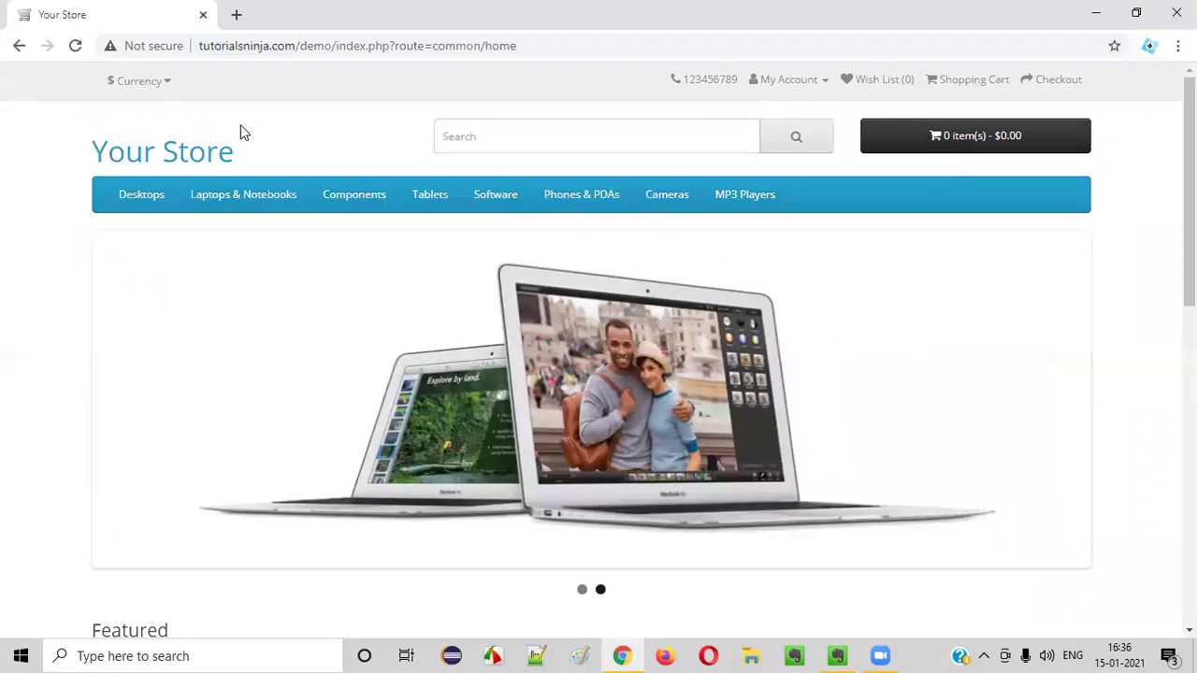
left_click(236, 14)
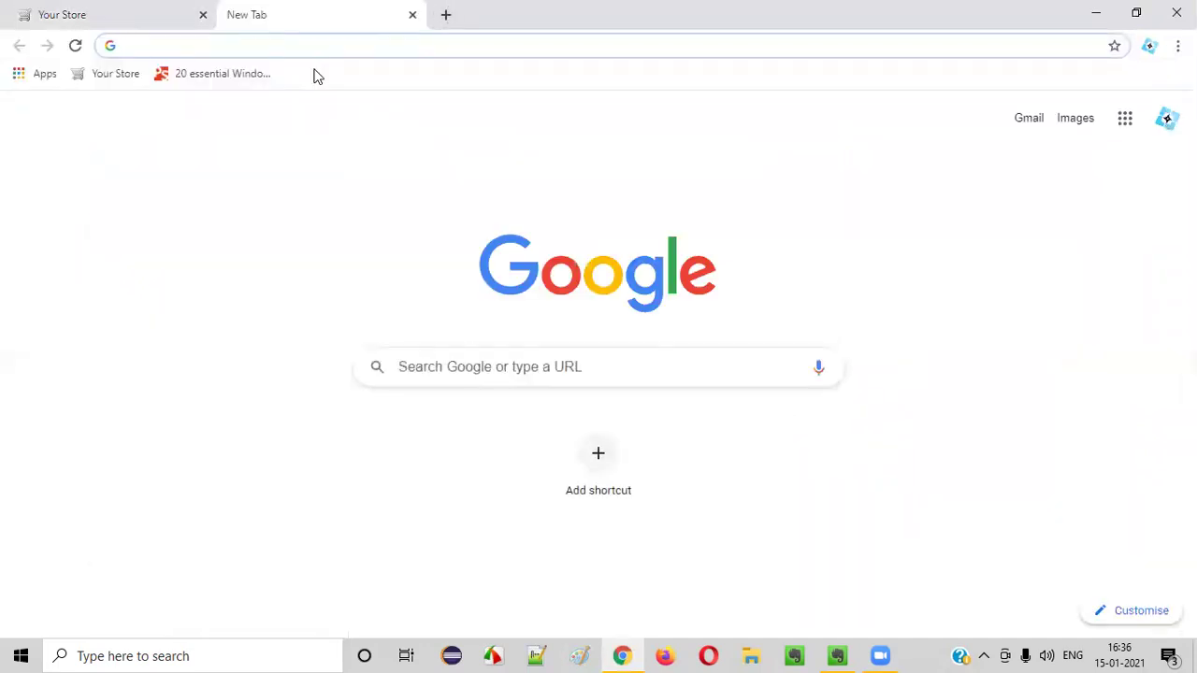
Search the web for 'Broken link checker chrome addon' from the new tab.
type("Broken linkc")
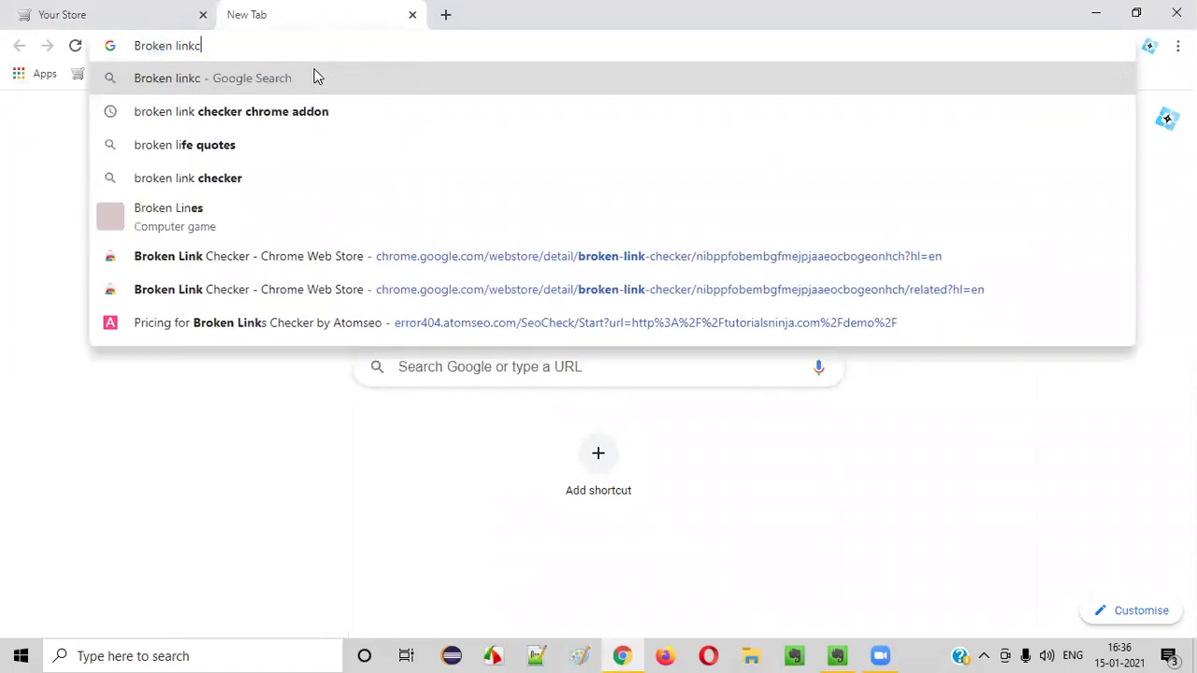
key("BackSpace")
type("checker")
key("BackSpace")
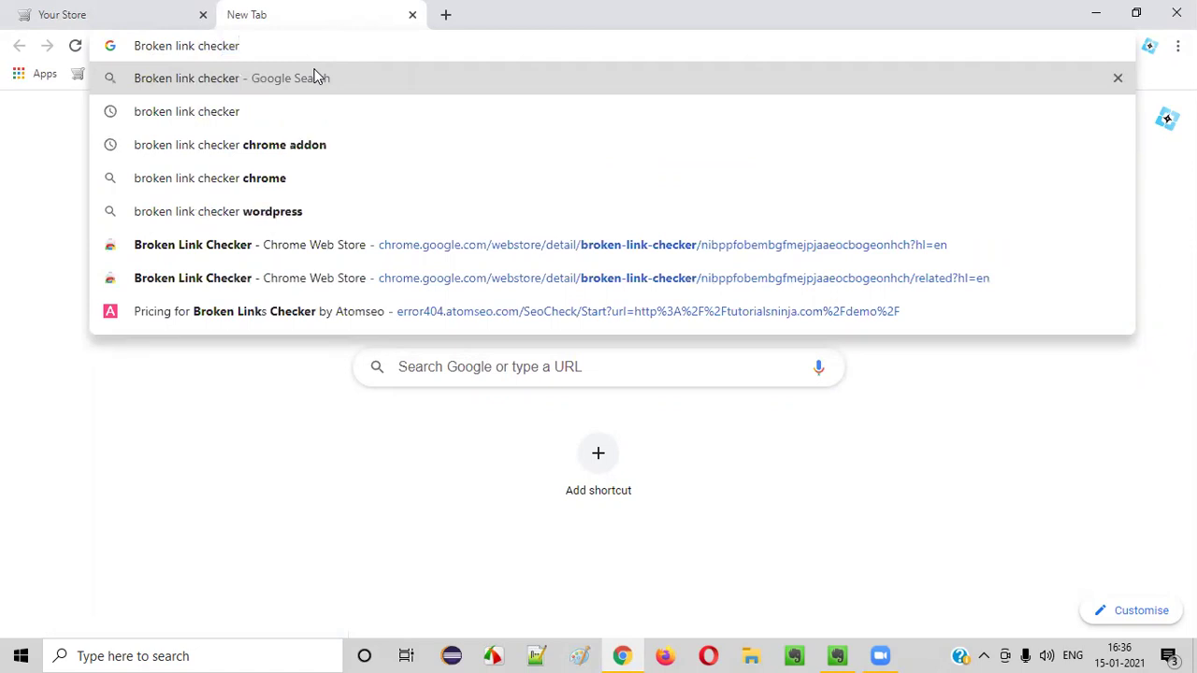
type("chrome addon")
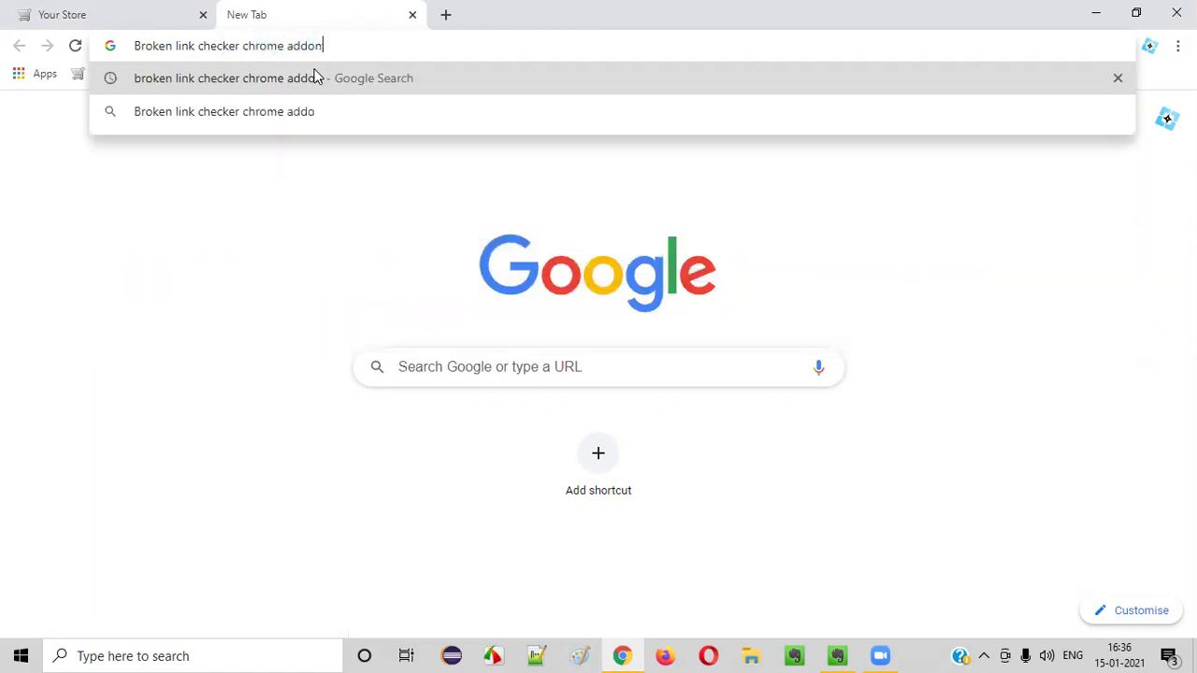
key("Return")
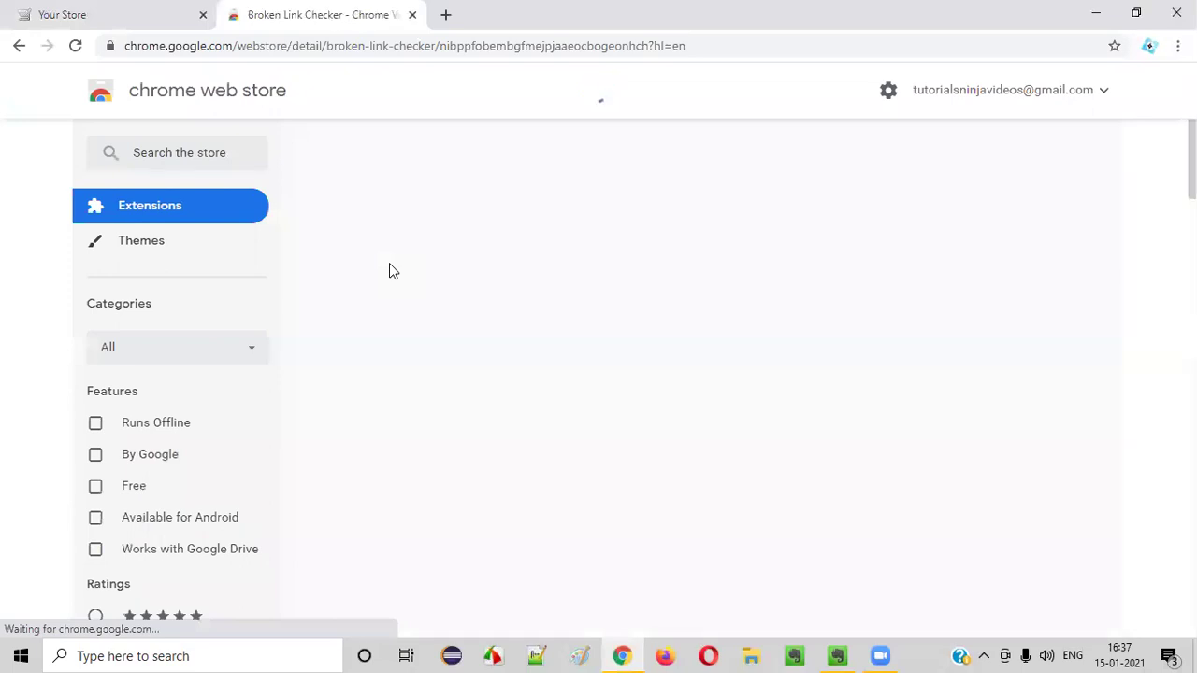
Add the Broken Link Checker extension to Chrome from its Web Store page.
left_click_drag(224, 213, 463, 213)
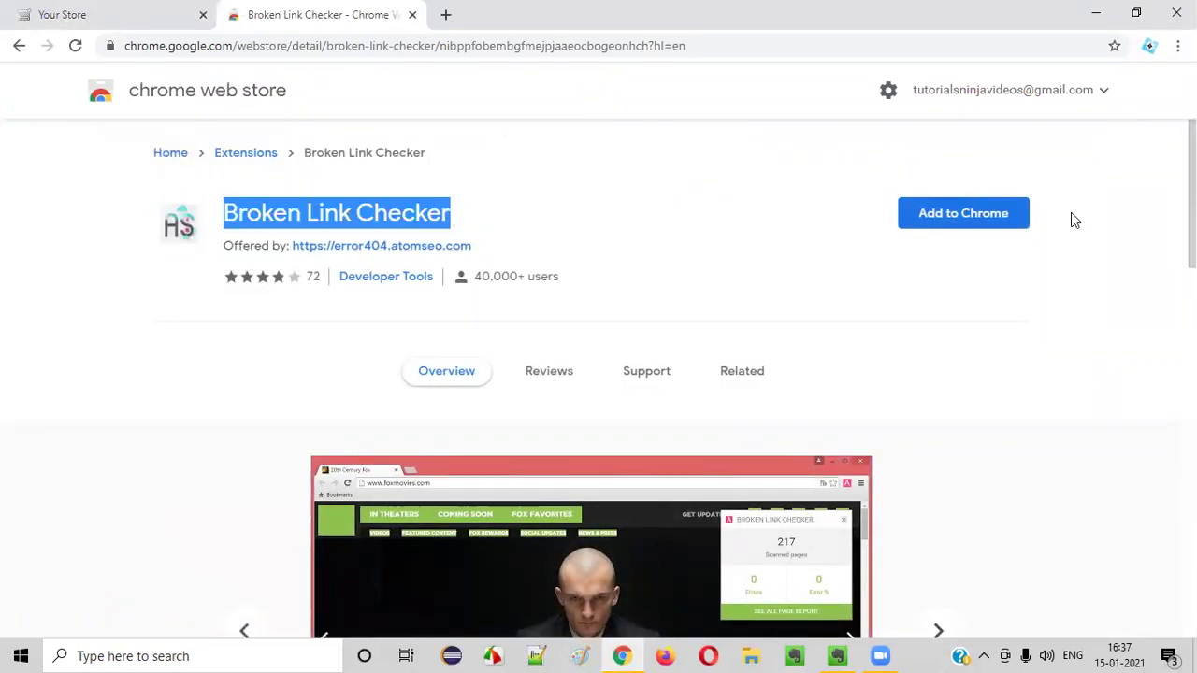
left_click(1009, 222)
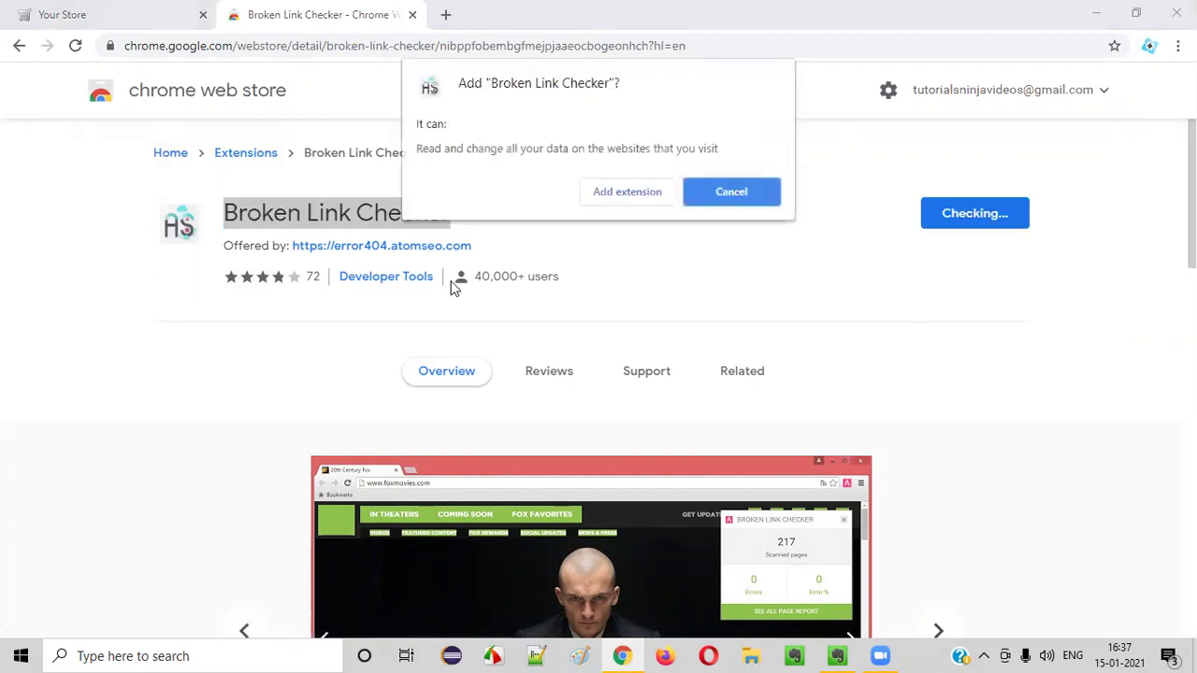
left_click(616, 195)
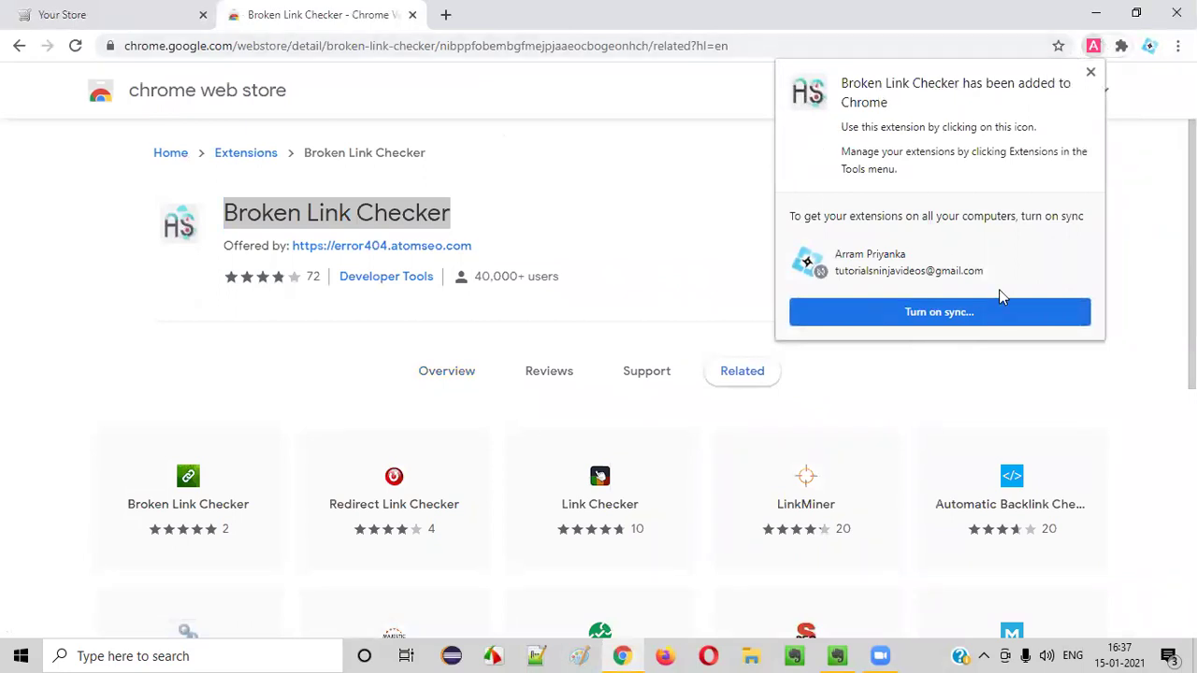
Pin Broken Link Checker to the toolbar and close the Web Store tab.
left_click(1121, 46)
left_click(1080, 173)
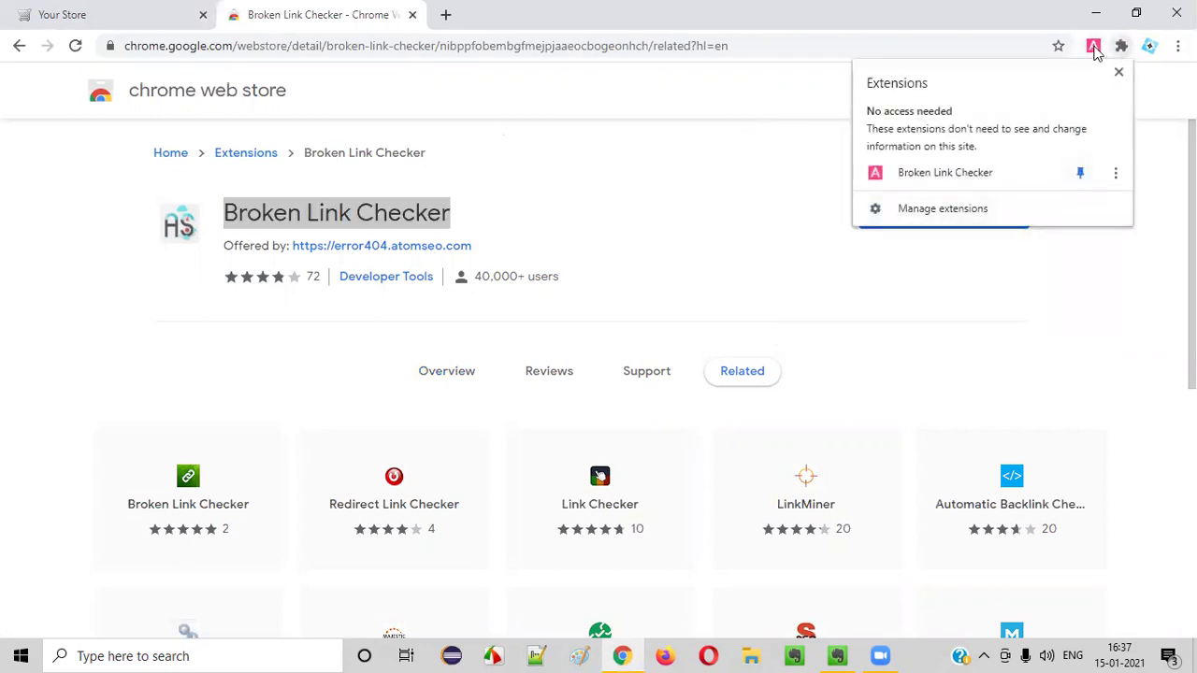
left_click(1119, 72)
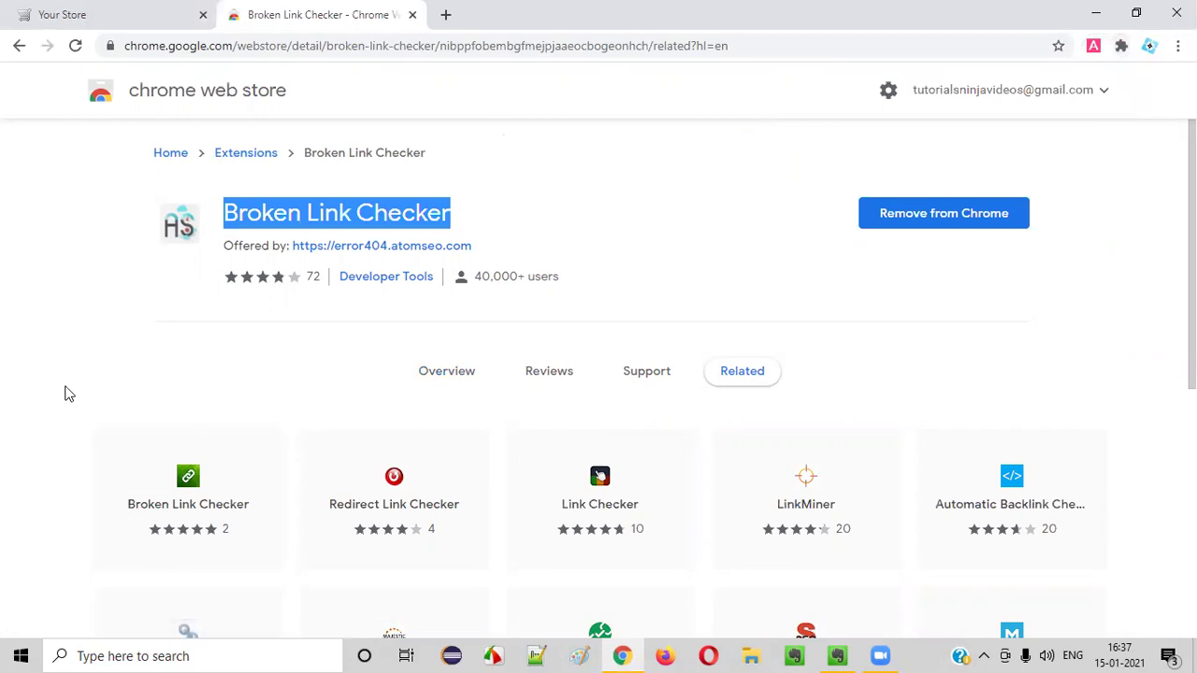
left_click(413, 15)
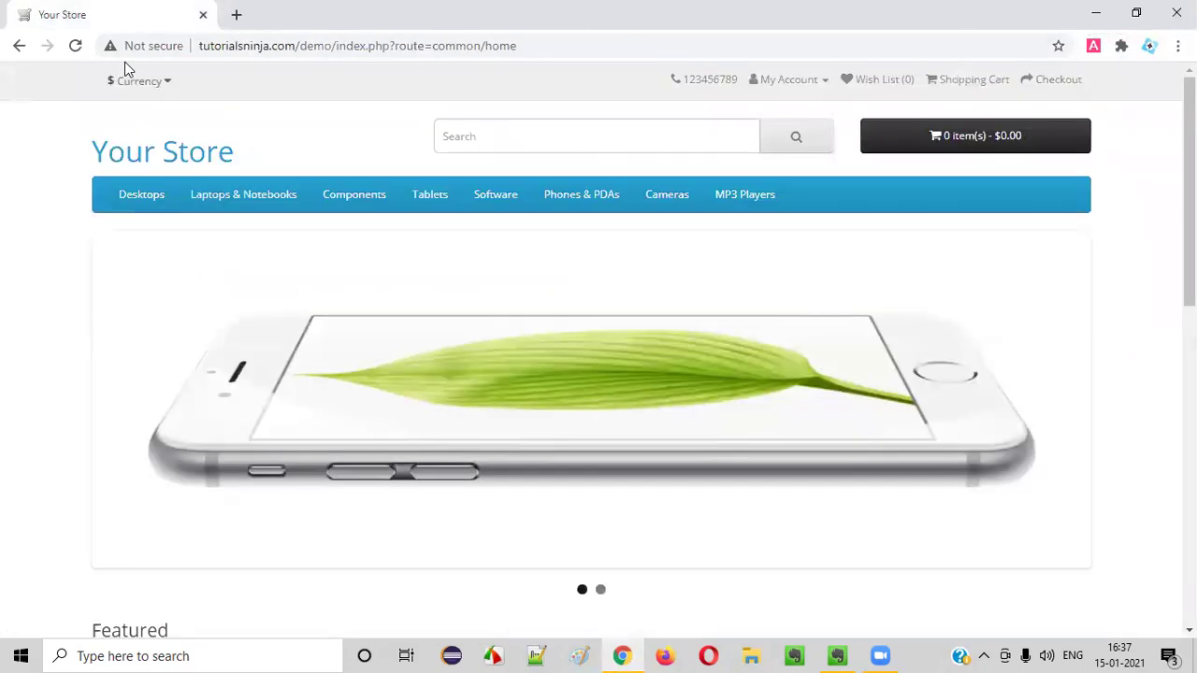
Load tutorialsninja.com/demo/ and scan it with Broken Link Checker.
left_click_drag(296, 46, 602, 37)
type("/demo")
key("Return")
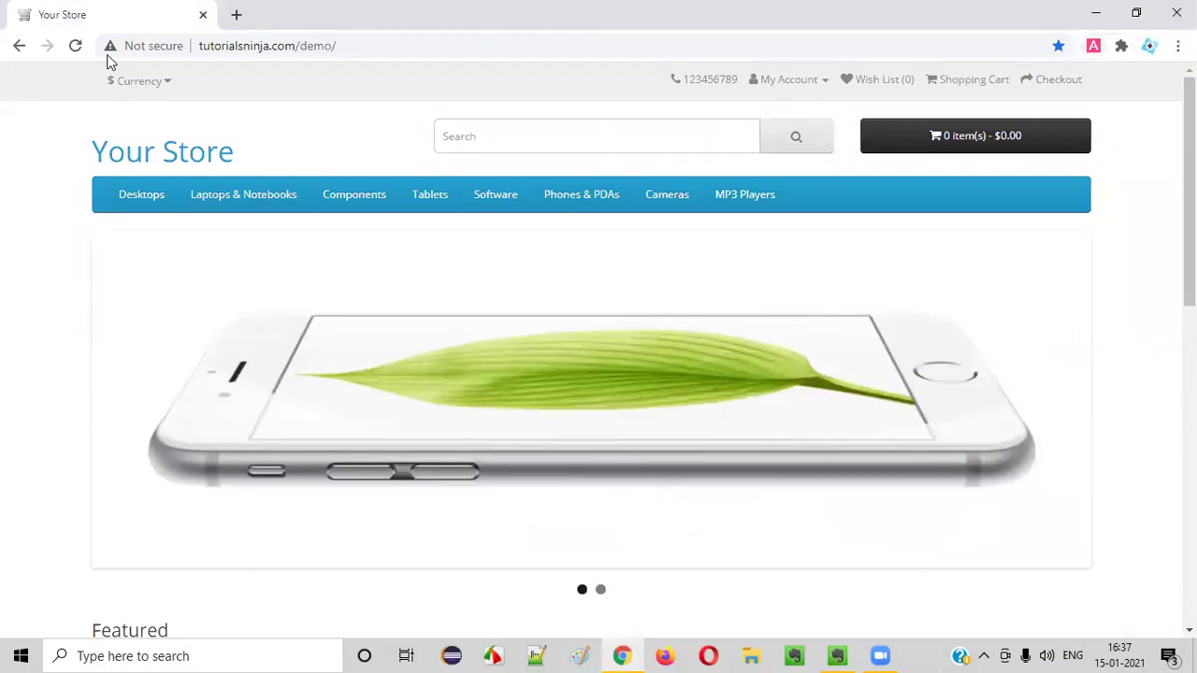
left_click(289, 45)
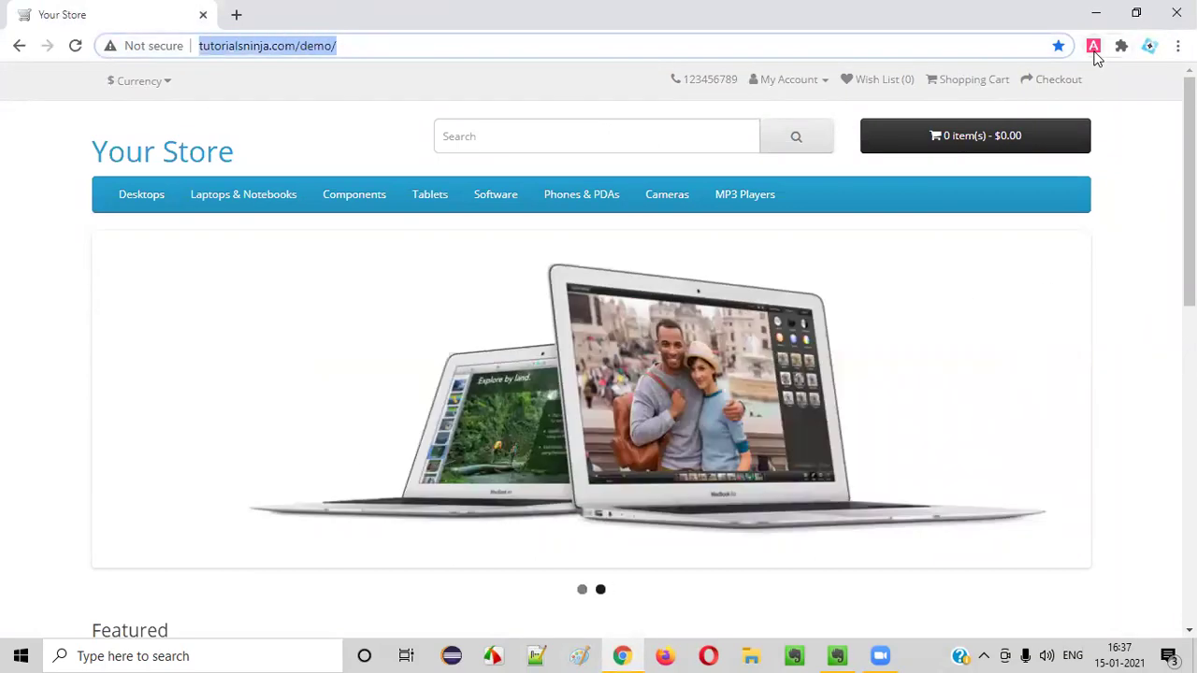
left_click(1094, 47)
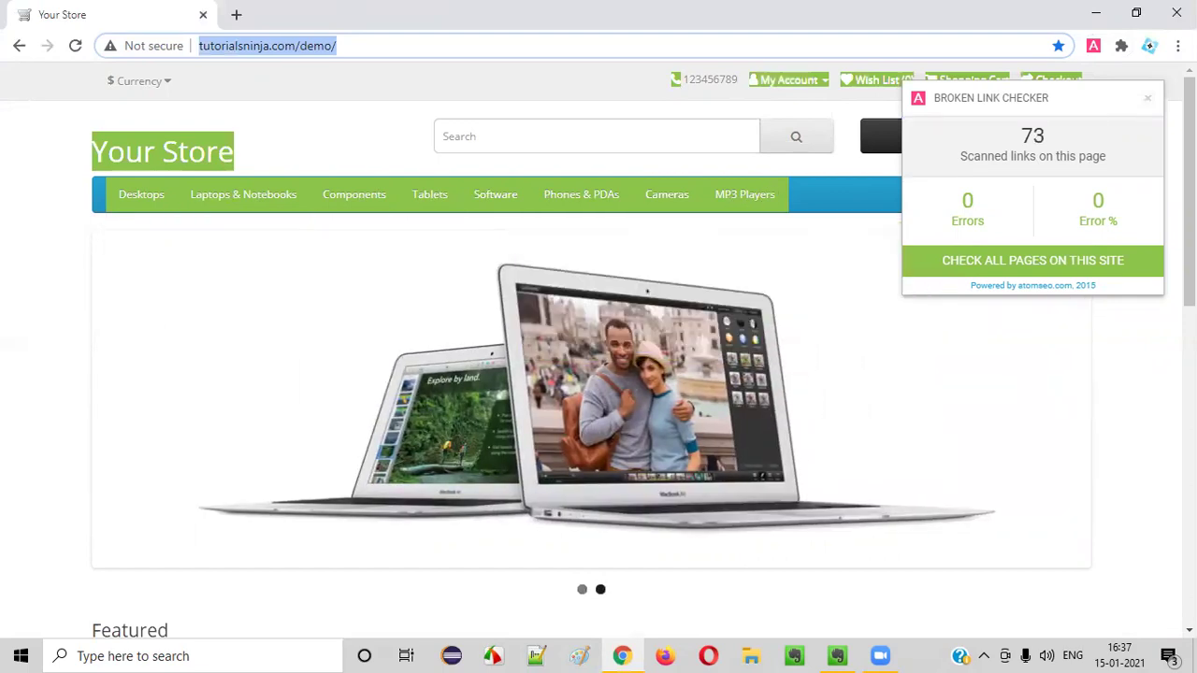
Highlight the scan results: 73 scanned links and 0 errors.
left_click_drag(962, 157, 1106, 159)
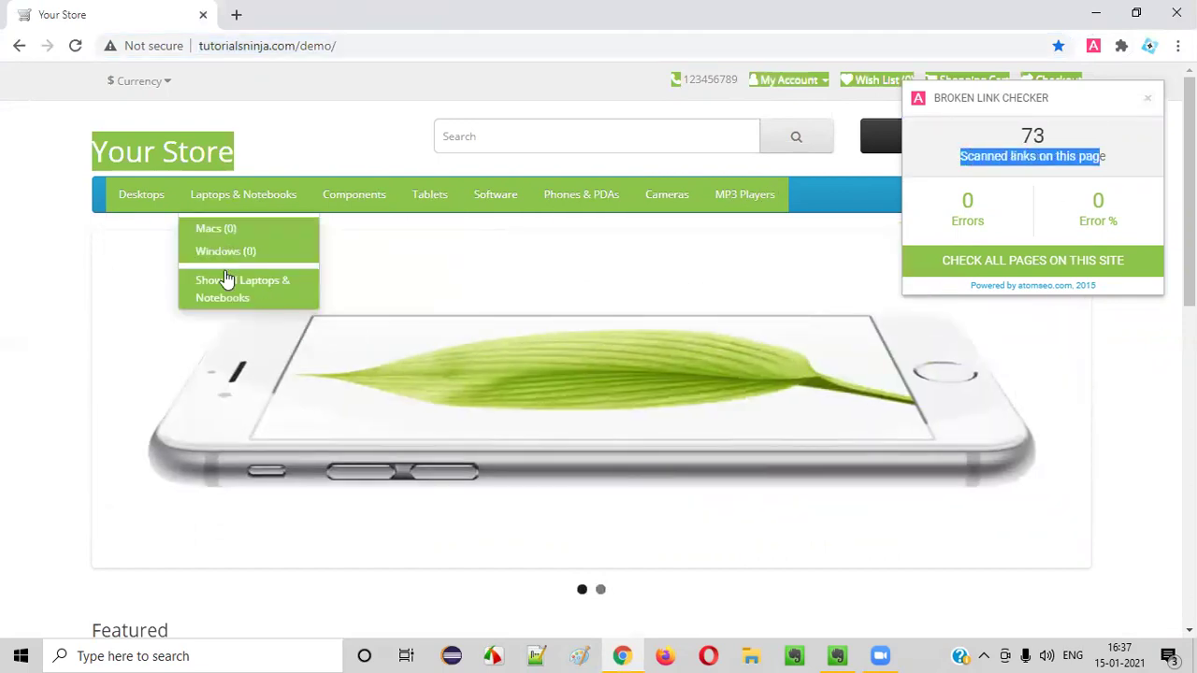
scroll(280, 355, "down", 10)
scroll(281, 362, "up", 10)
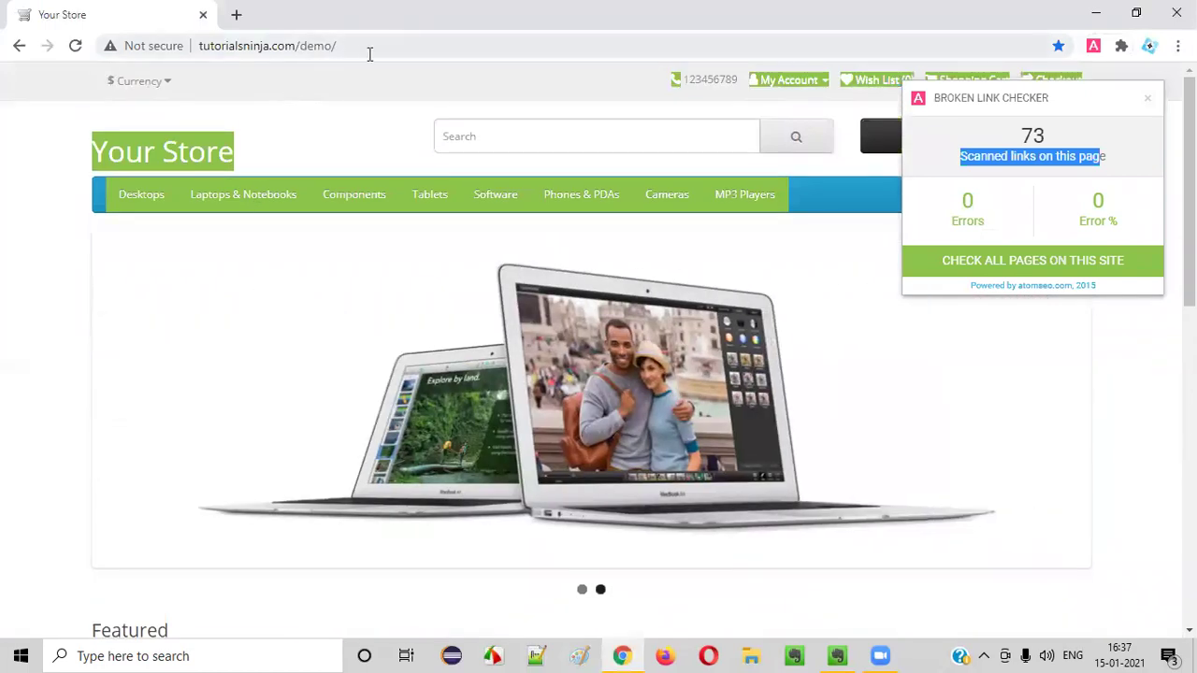
double_click(1032, 136)
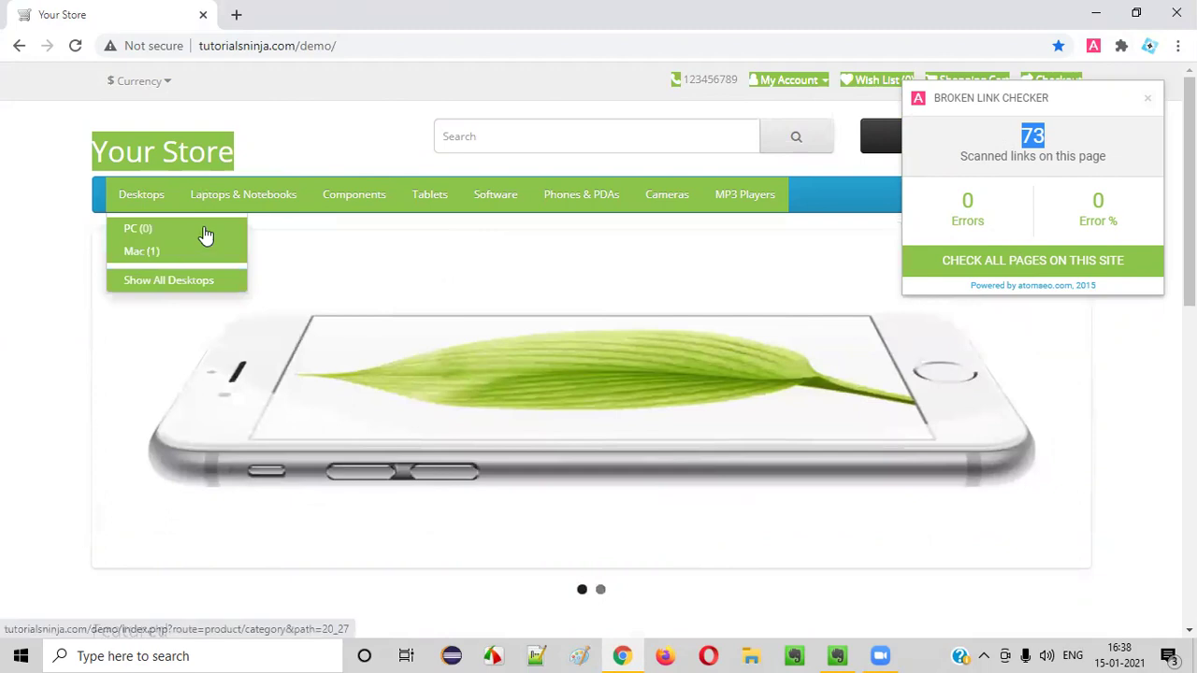
scroll(675, 463, "down", 5)
scroll(575, 516, "down", 3)
scroll(575, 516, "up", 8)
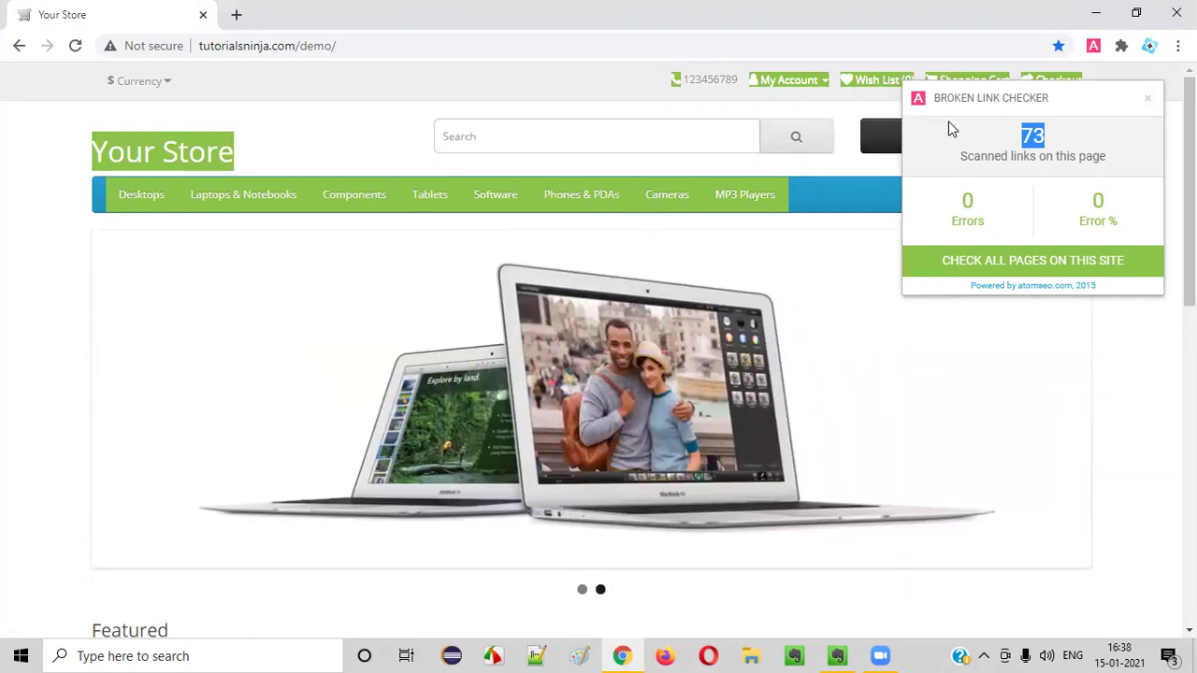
left_click_drag(967, 156, 1115, 172)
left_click_drag(1018, 136, 1083, 140)
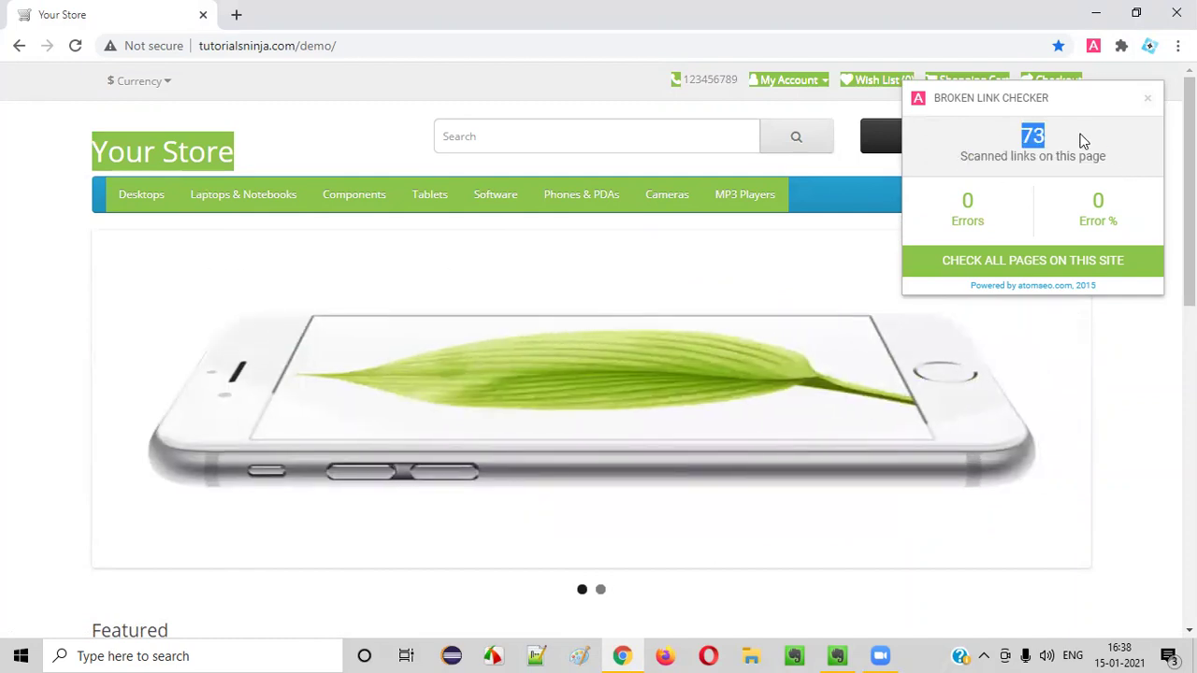
left_click(1085, 144)
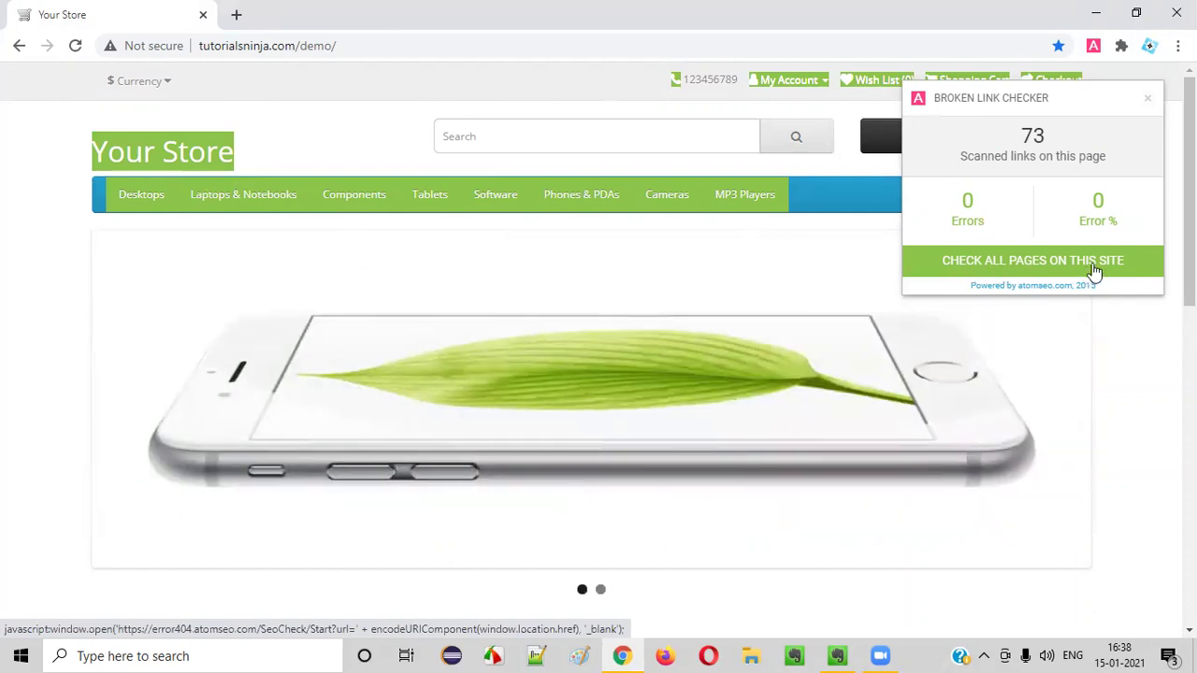
Run 'Check all pages on this site' and follow the Atomseo report to 332 pages, 0 errors.
left_click(1094, 269)
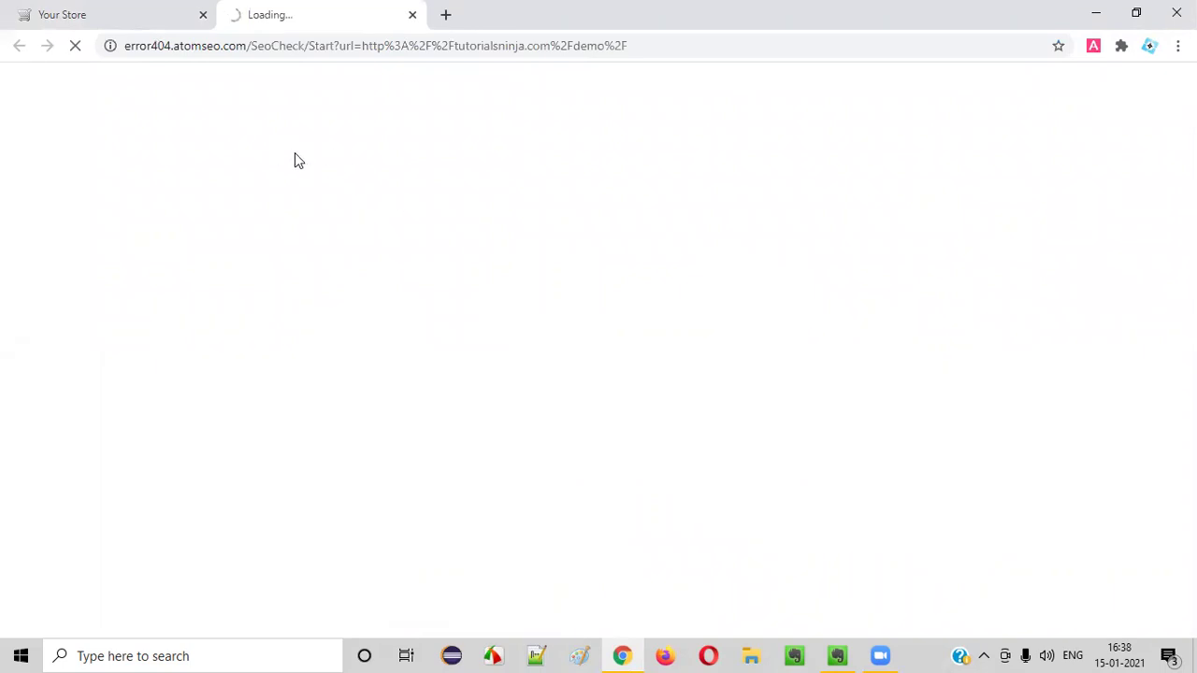
left_click(166, 23)
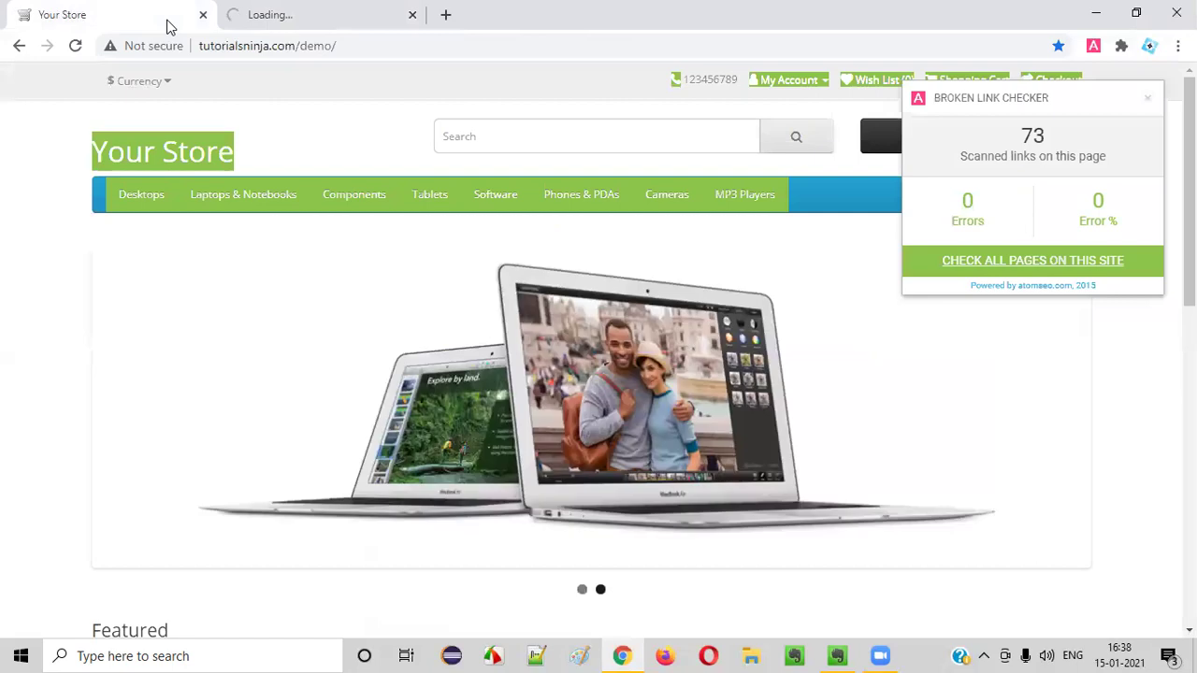
left_click(315, 14)
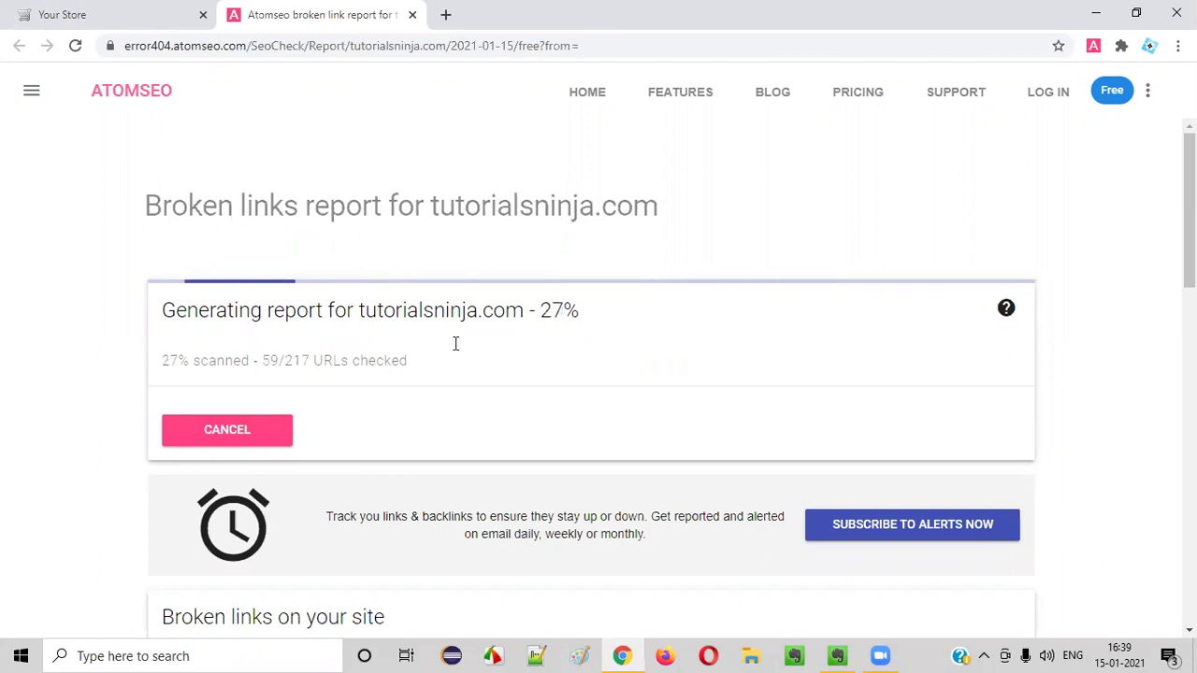
left_click_drag(541, 312, 780, 334)
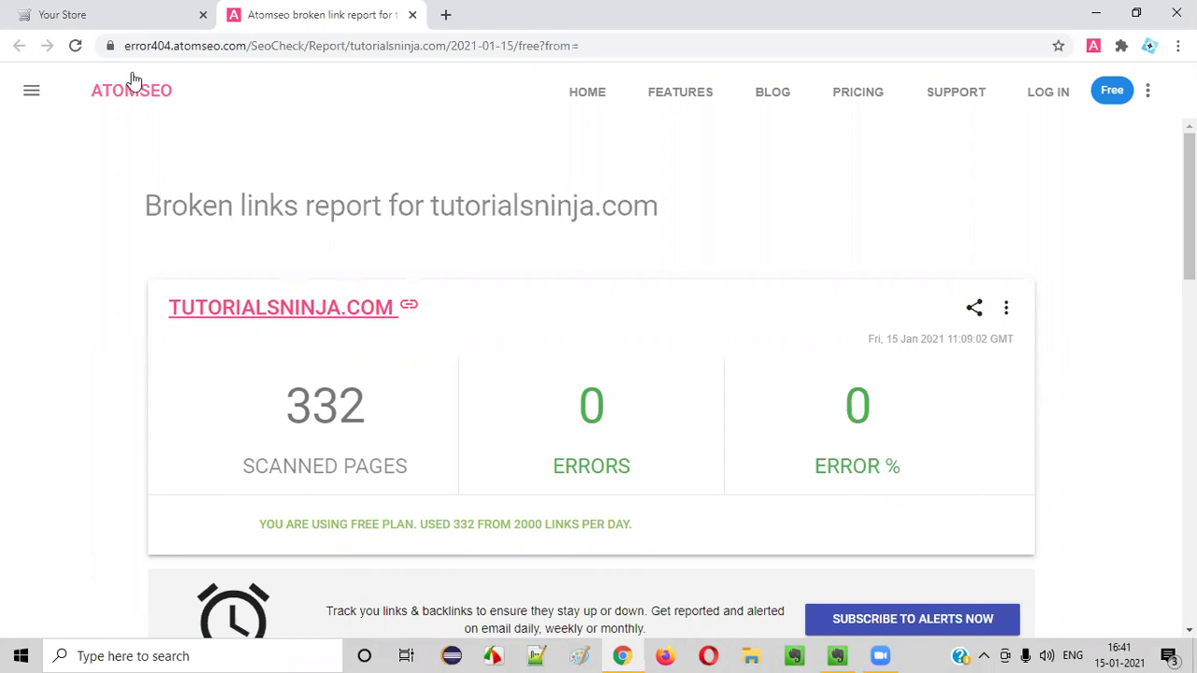
left_click(117, 11)
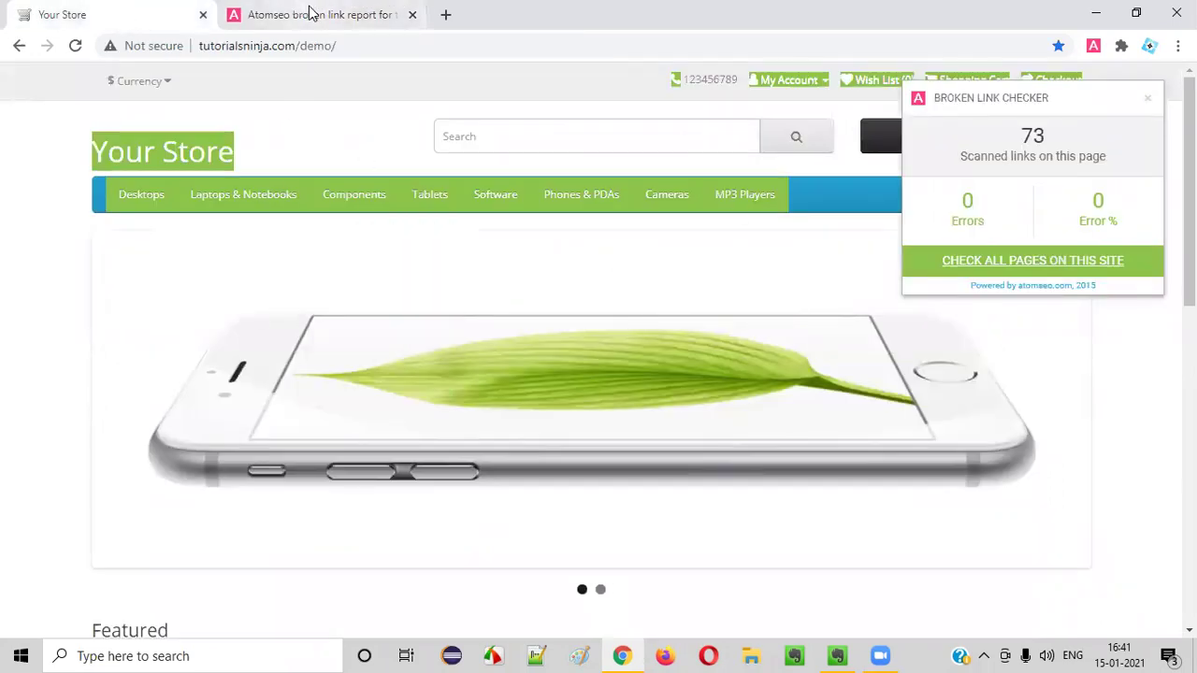
left_click_drag(286, 45, 355, 41)
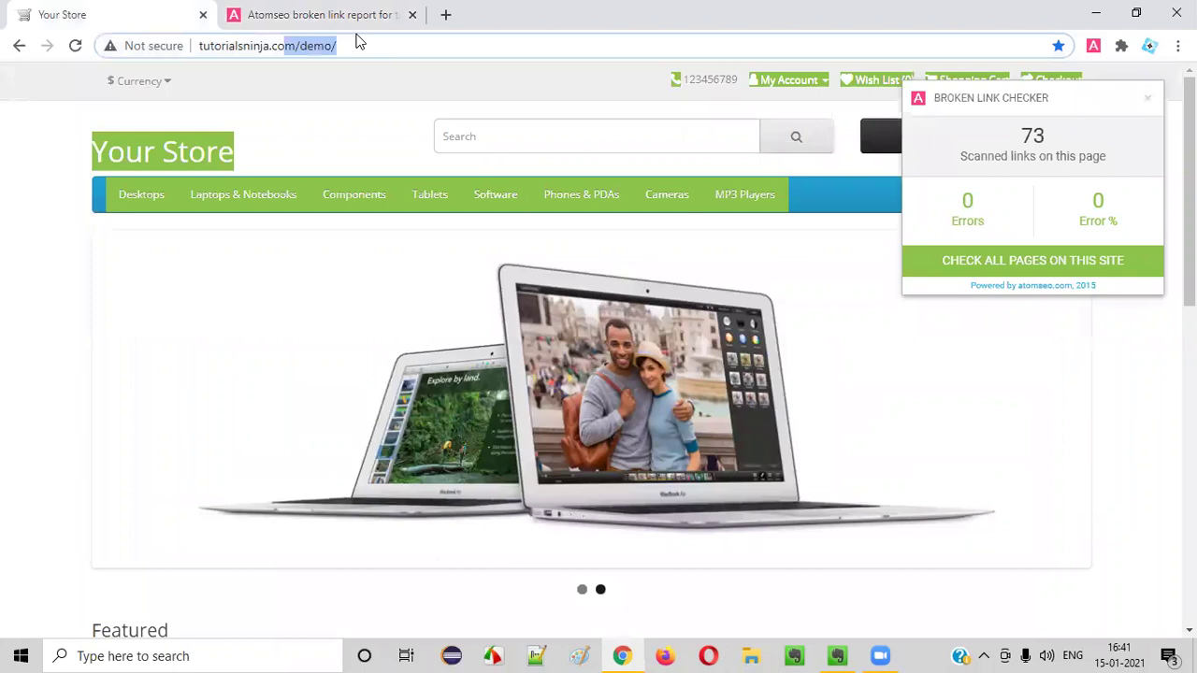
left_click(361, 17)
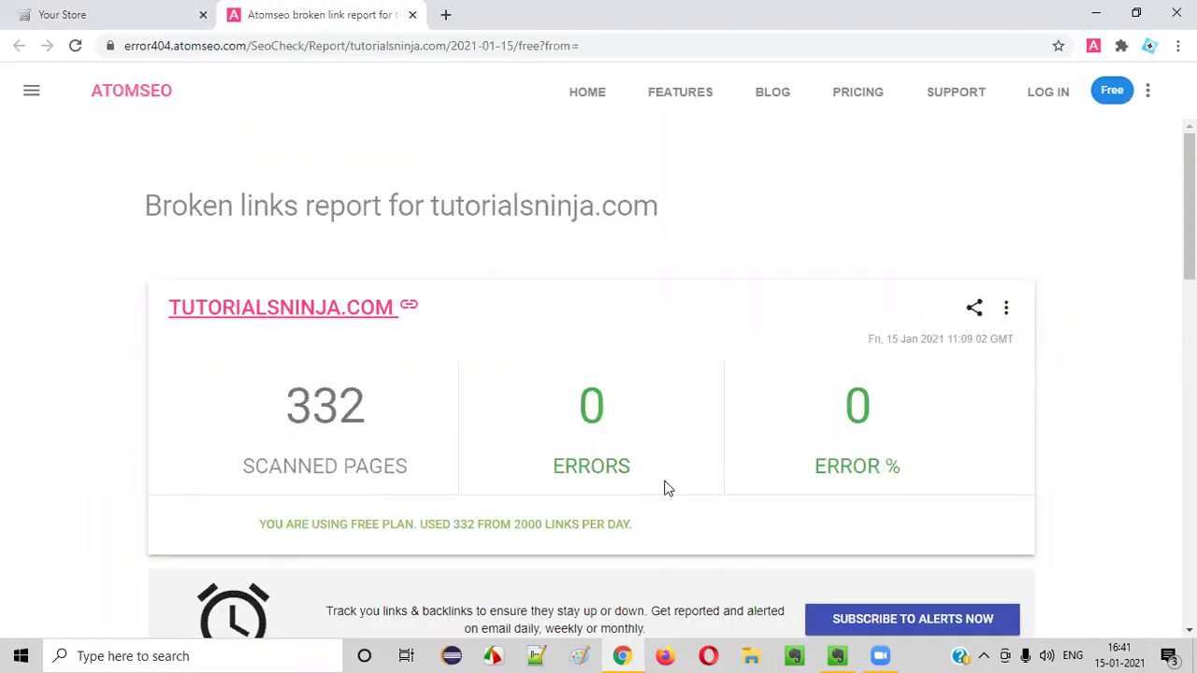
scroll(669, 472, "down", 4)
scroll(375, 246, "up", 4)
Search for 'colabus' in a new tab, open colabus.com, and close its webinar popup.
left_click(445, 14)
type("colabus")
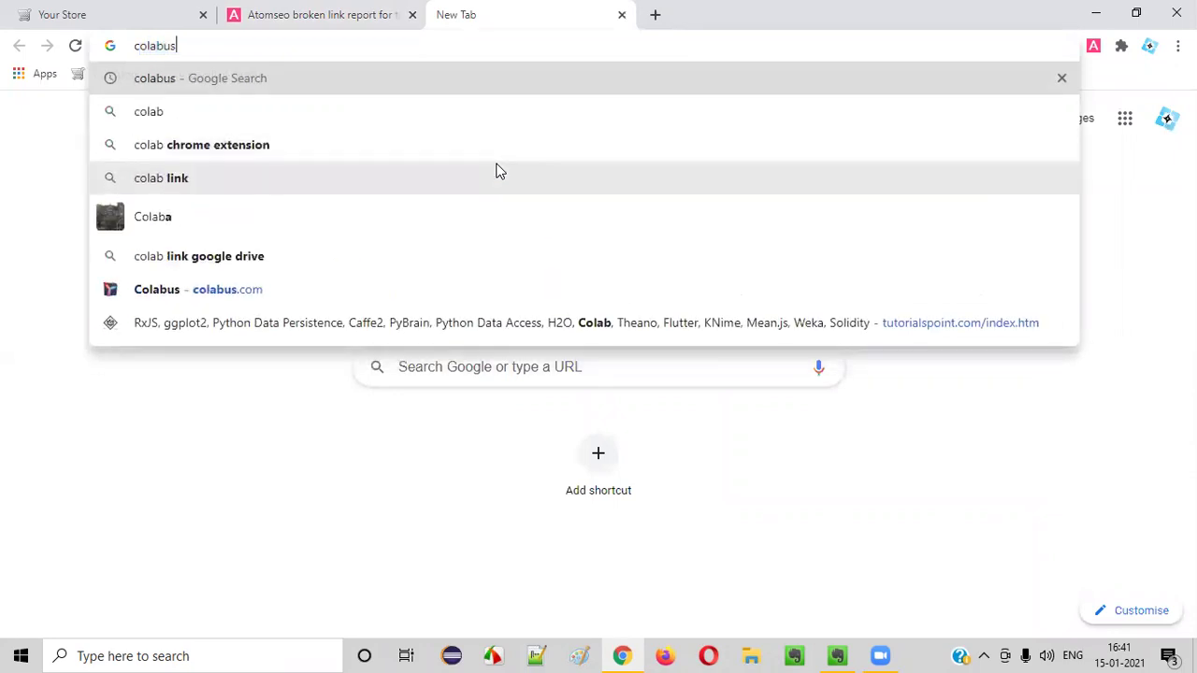
key("Return")
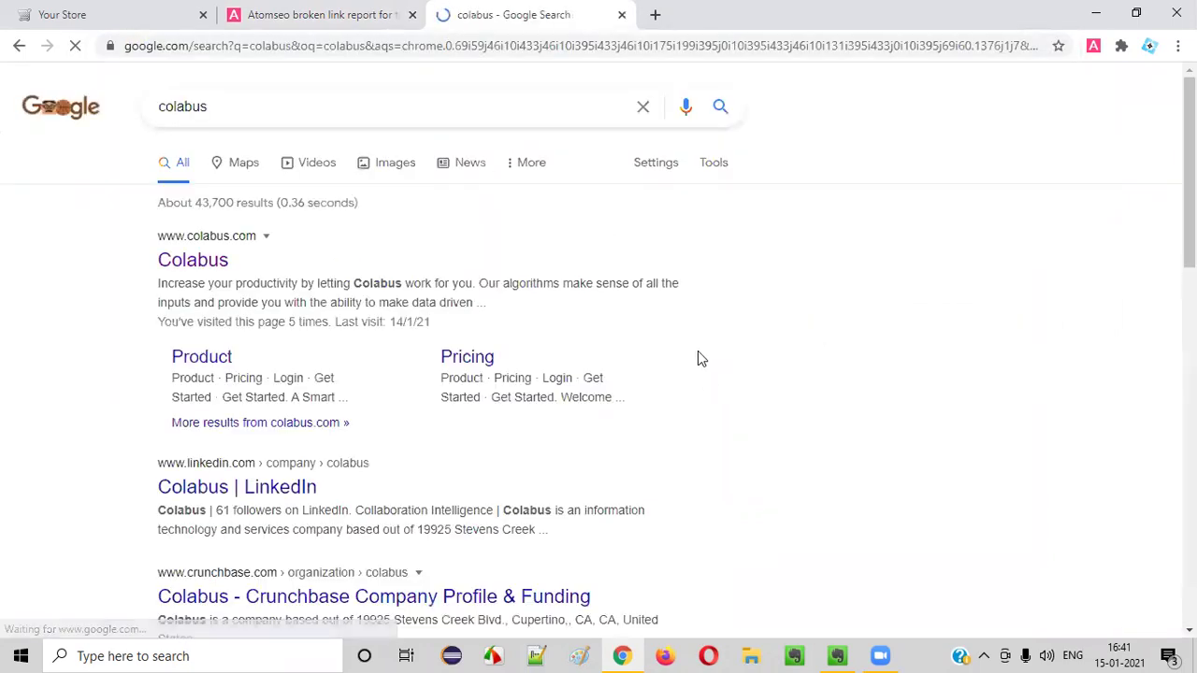
left_click(209, 261)
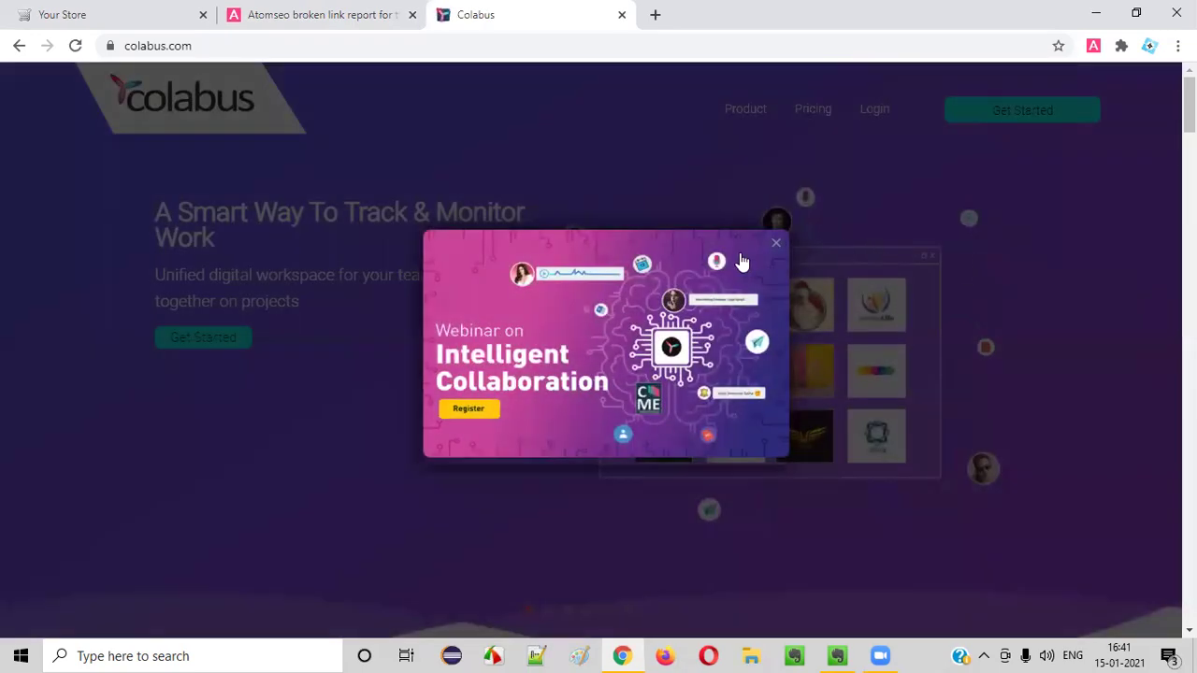
left_click(775, 244)
Scan colabus.com (32 links, 3 errors) and open the second broken Google+ link in a new tab.
left_click(1093, 45)
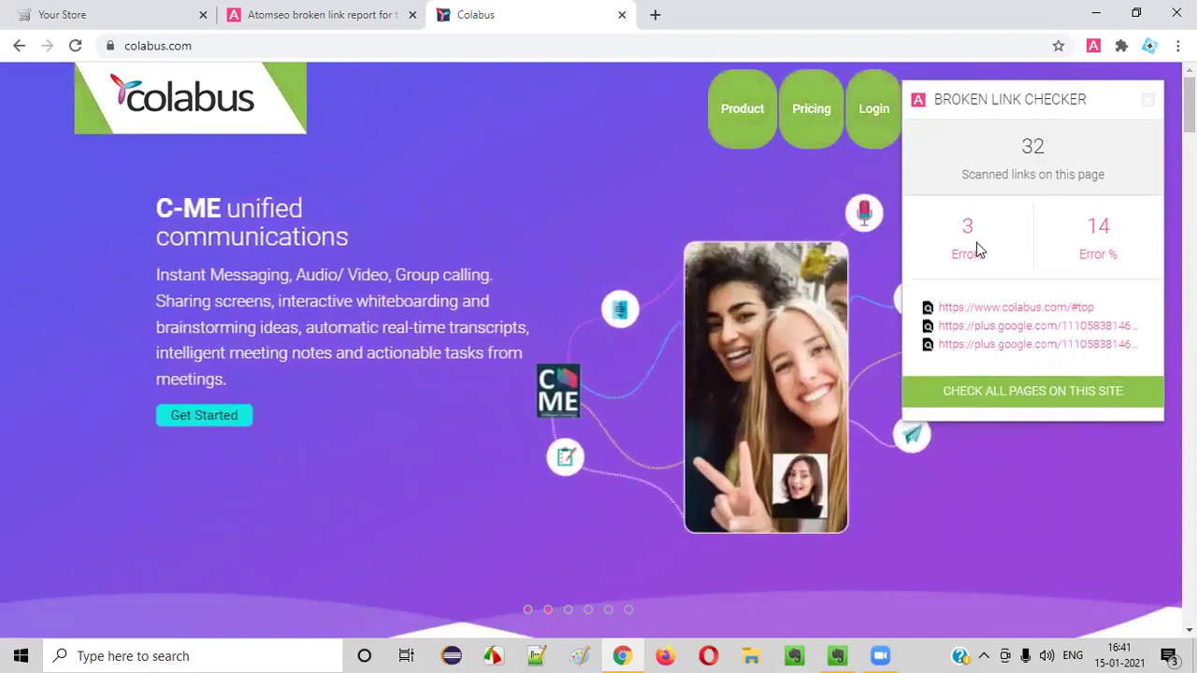
right_click(1003, 329)
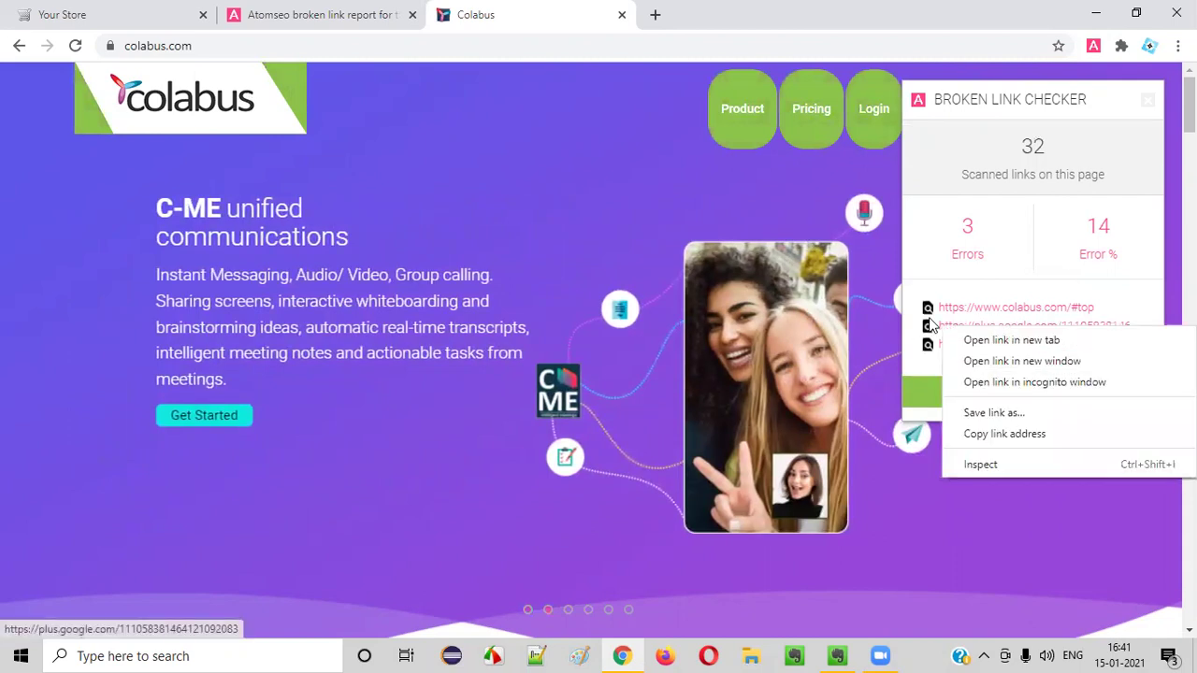
left_click(918, 368)
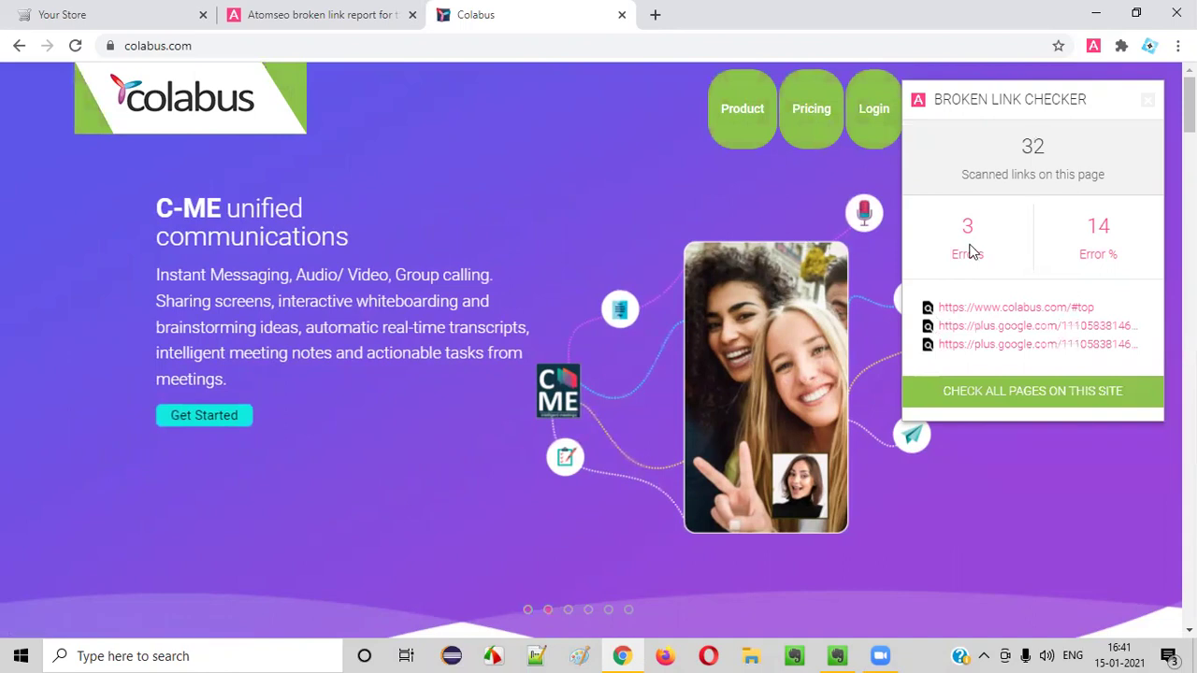
right_click(993, 333)
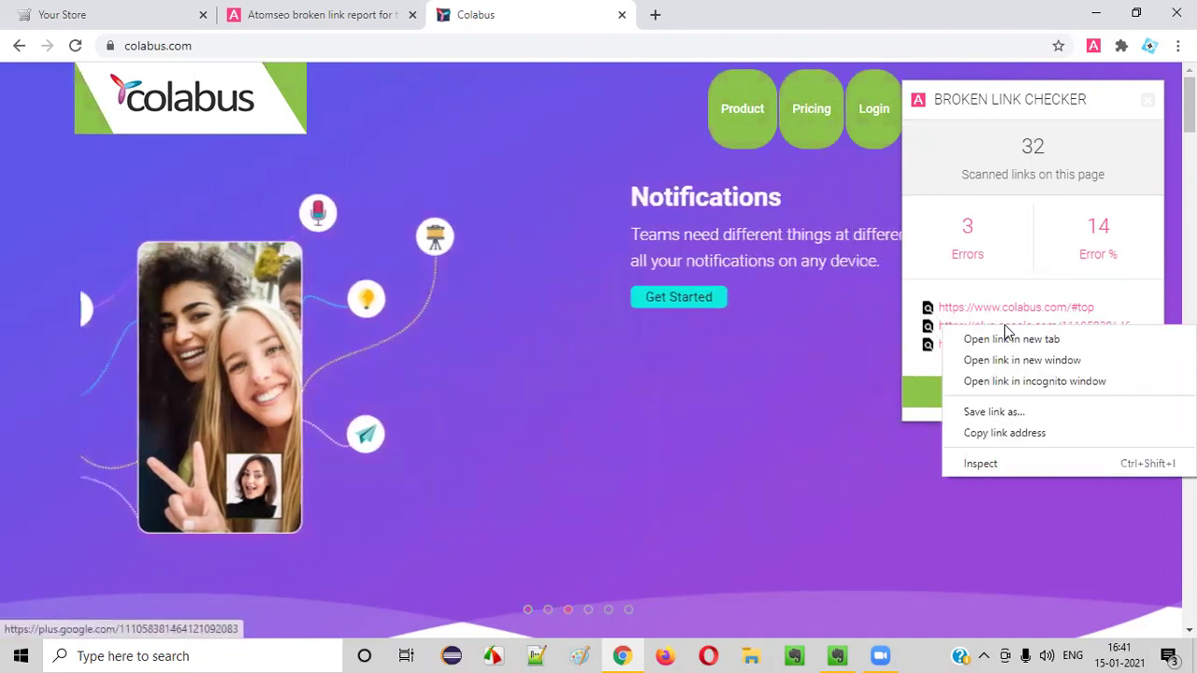
left_click(1003, 340)
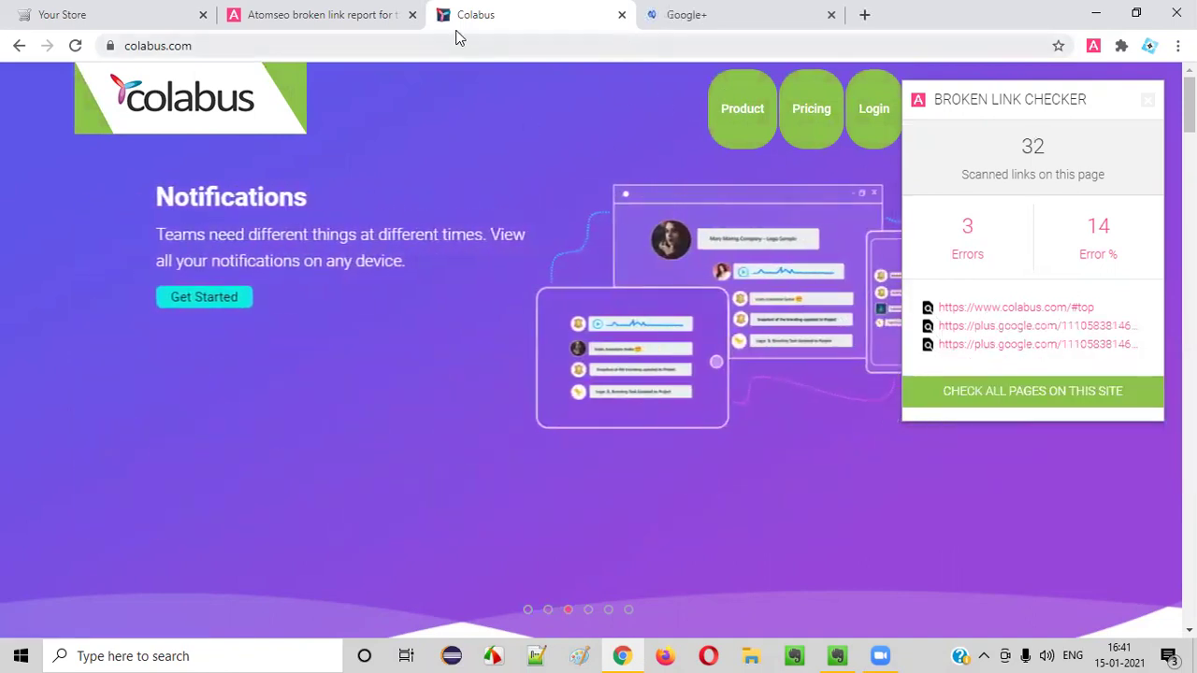
View the Google+ page and highlight its 'no longer available' shutdown heading.
left_click(720, 15)
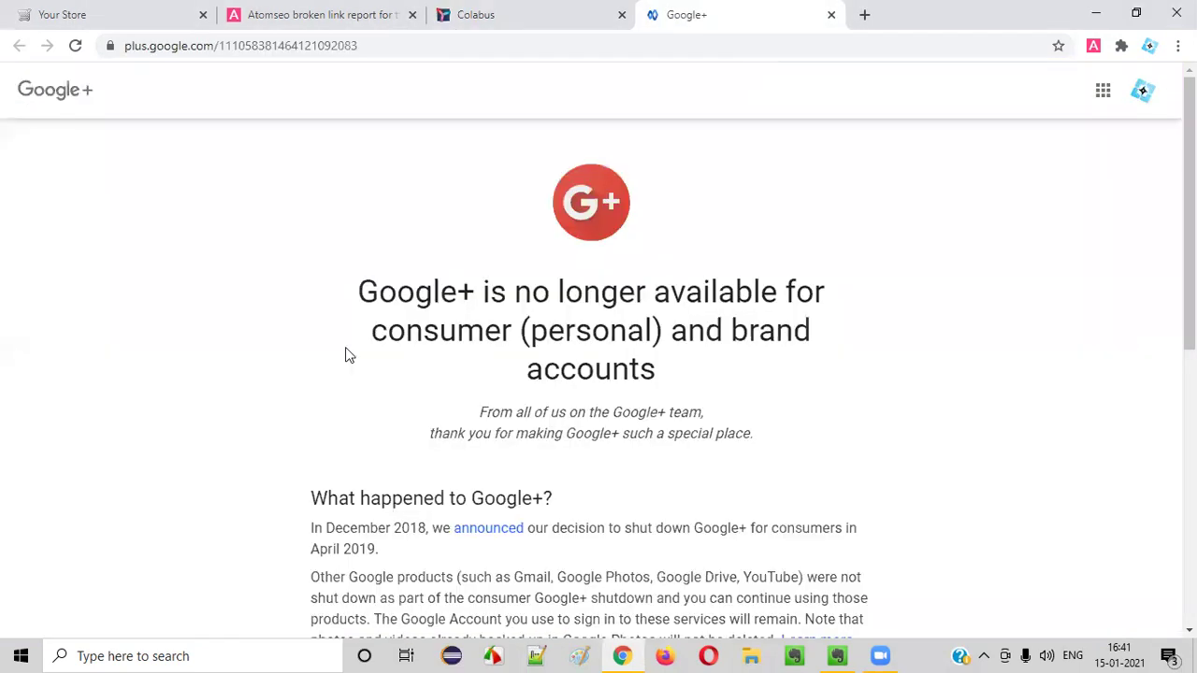
left_click_drag(347, 356, 729, 399)
left_click(456, 26)
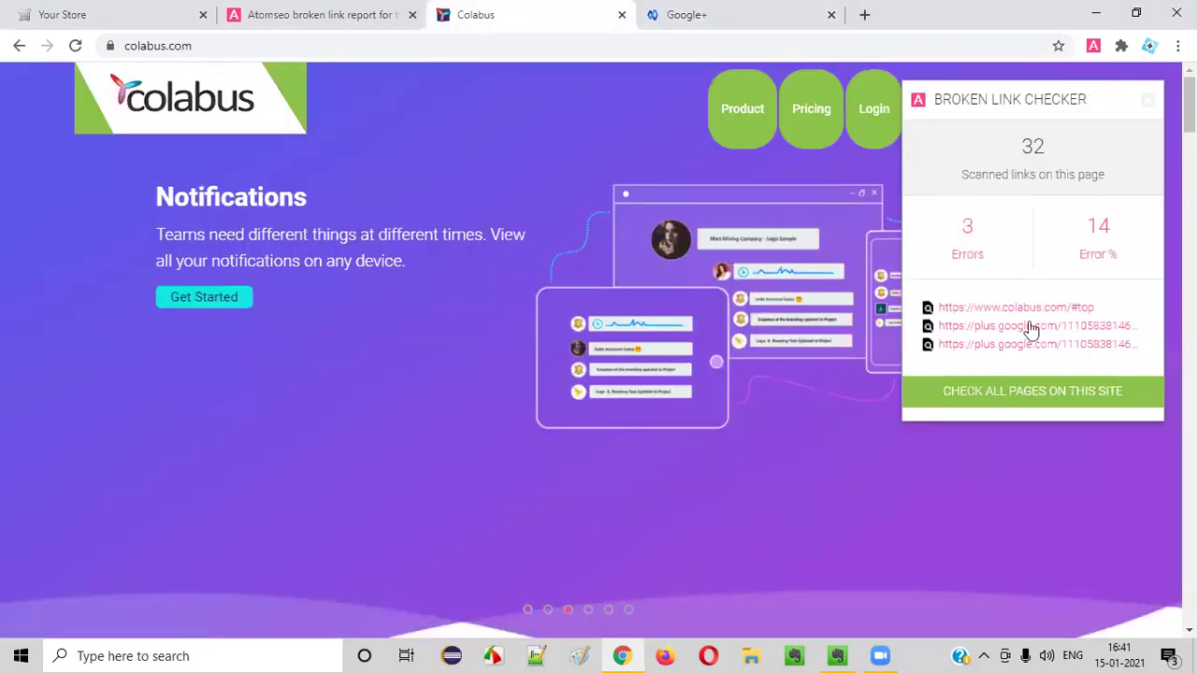
left_click(722, 9)
left_click_drag(561, 293, 879, 354)
left_click(415, 316)
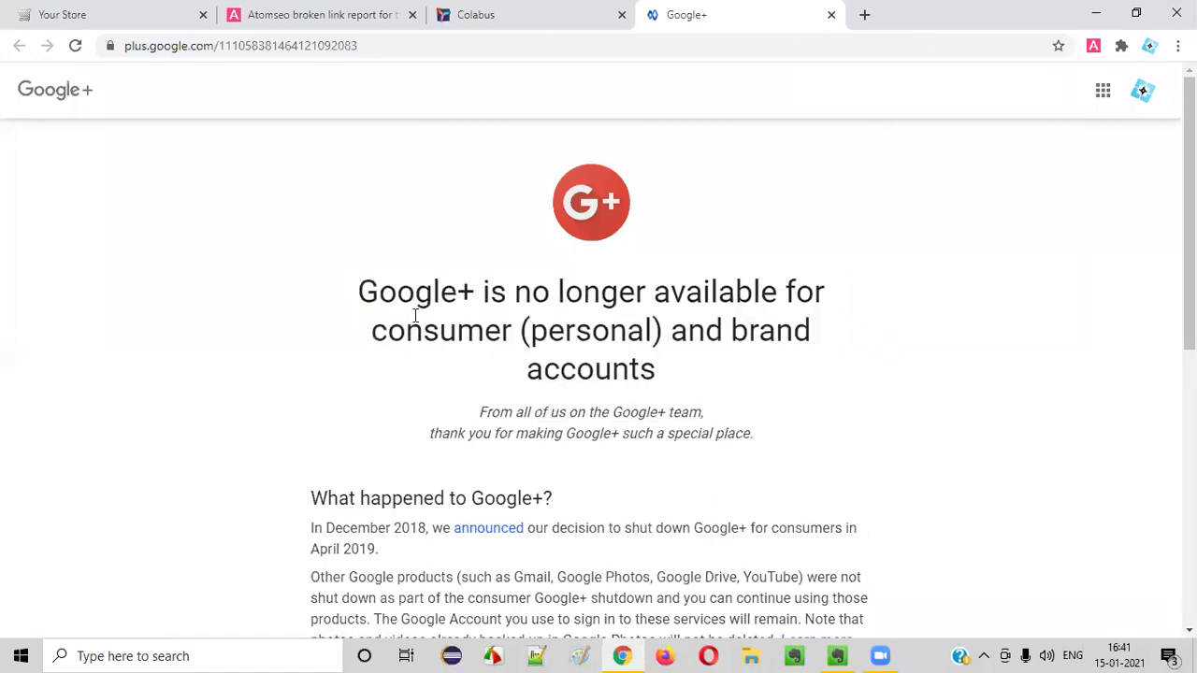
left_click_drag(372, 290, 665, 331)
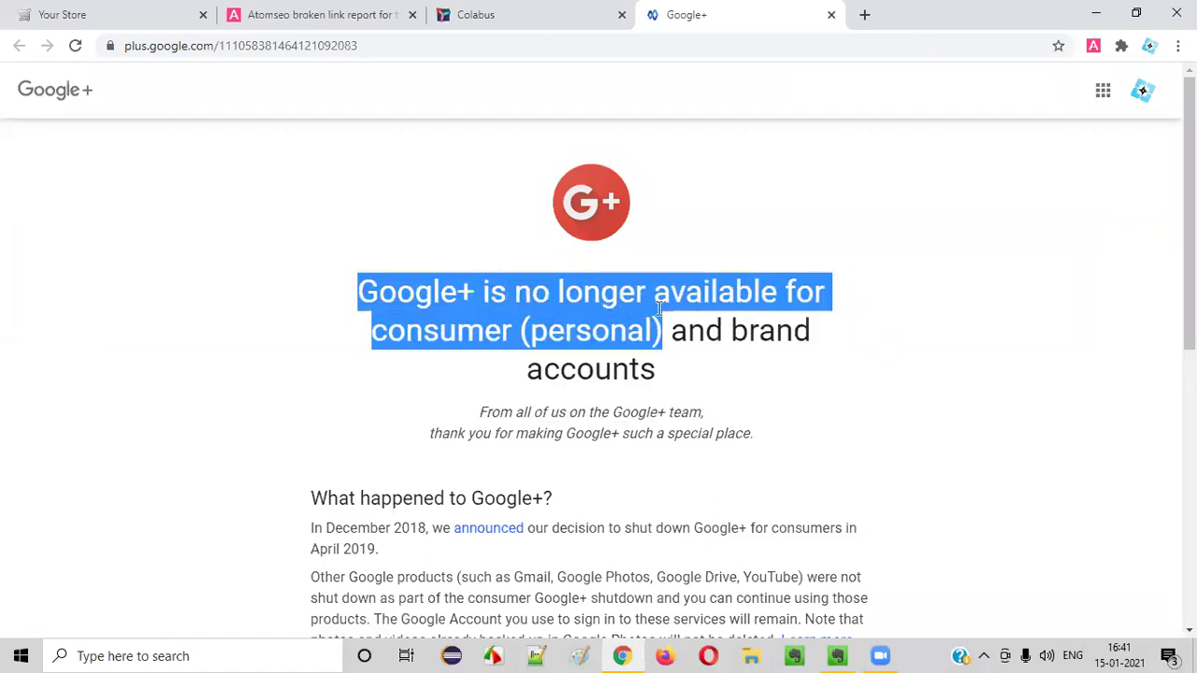
Compare the Google+ shutdown notice with the colabus.com report, then close the Google+ tab.
left_click(566, 16)
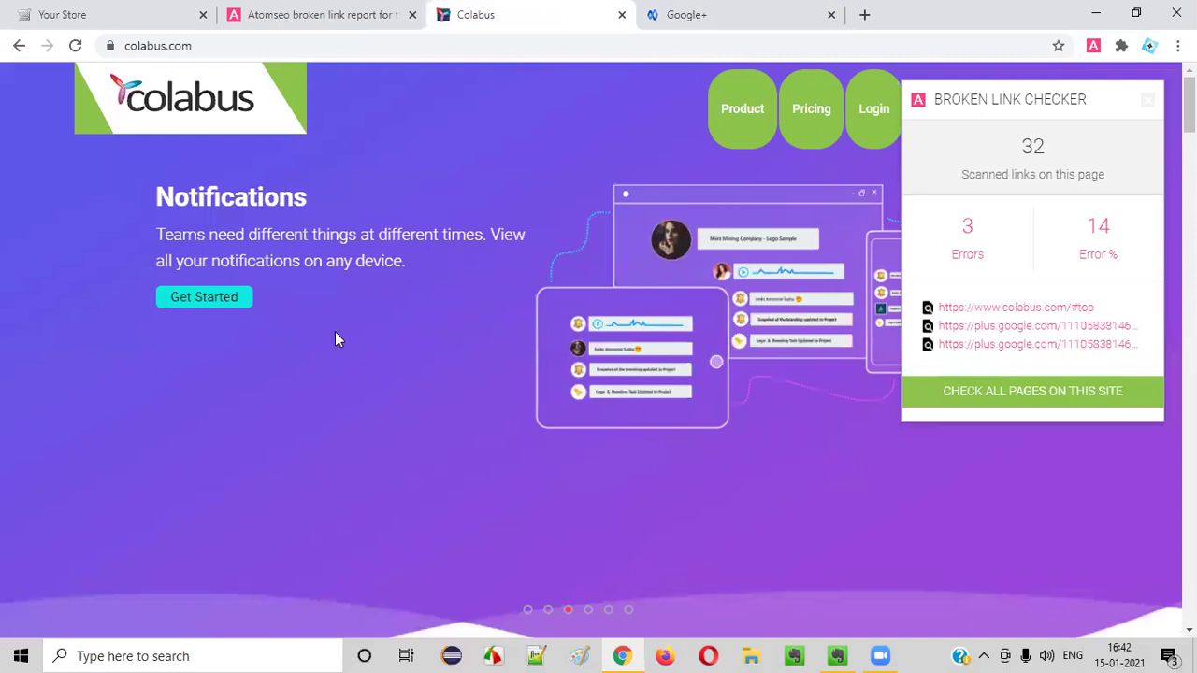
left_click(730, 16)
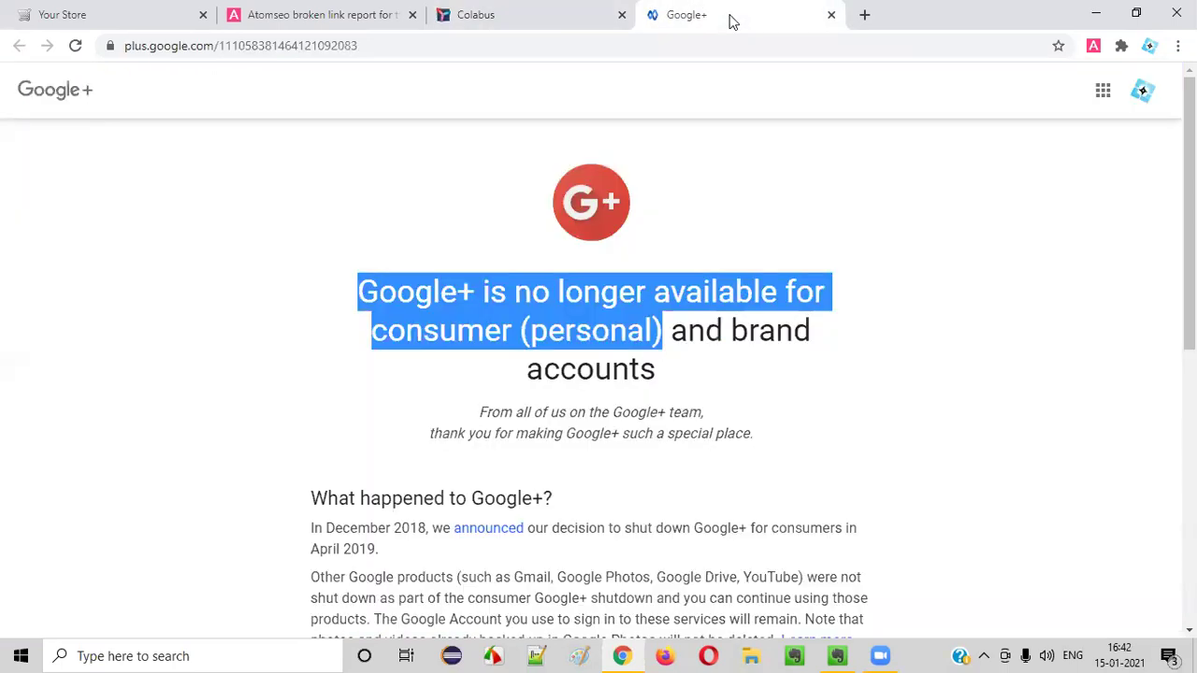
scroll(805, 407, "down", 2)
scroll(483, 376, "up", 2)
left_click_drag(358, 254, 752, 384)
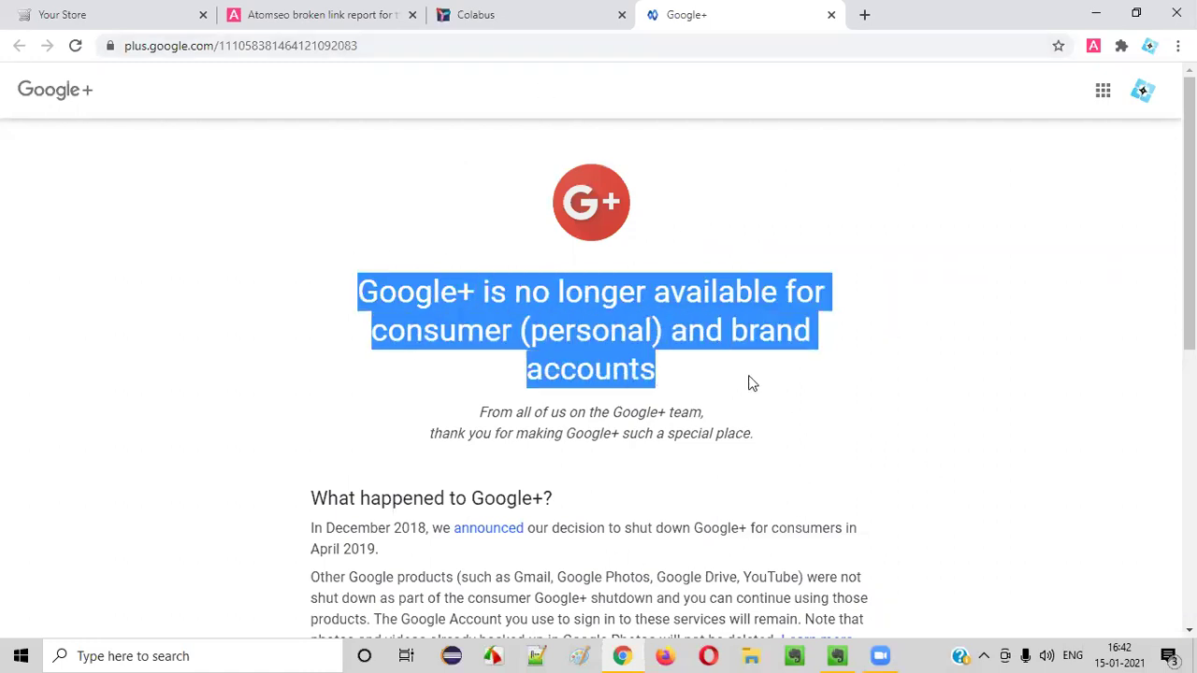
left_click(552, 21)
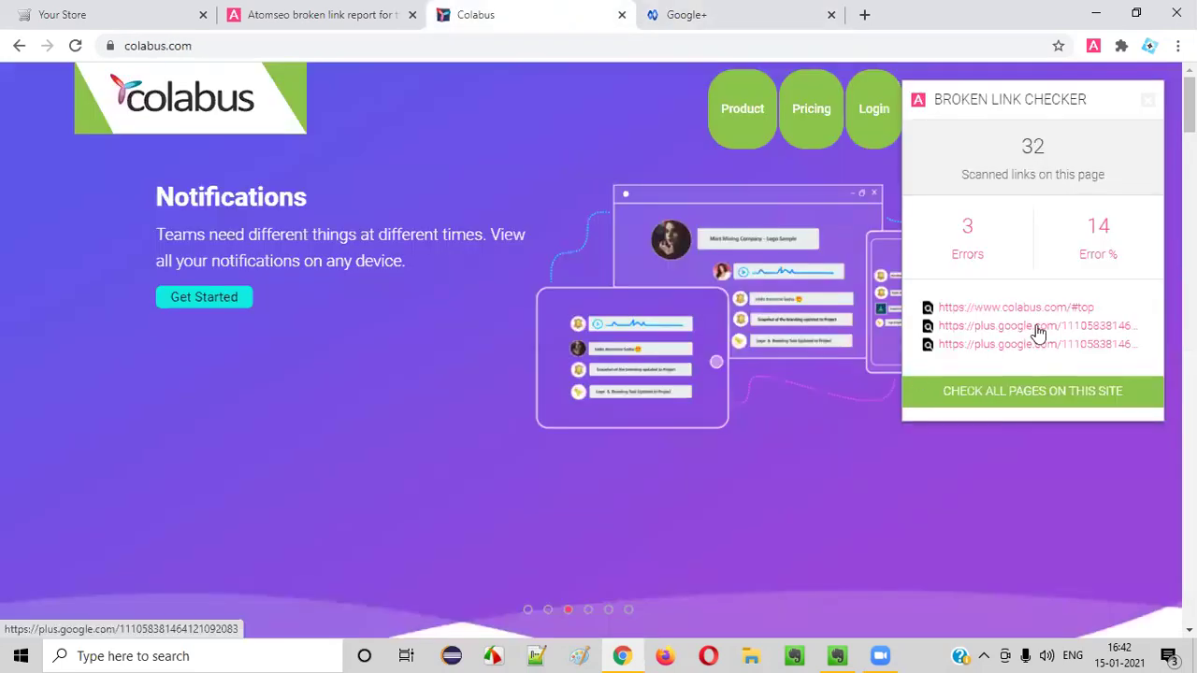
left_click(823, 21)
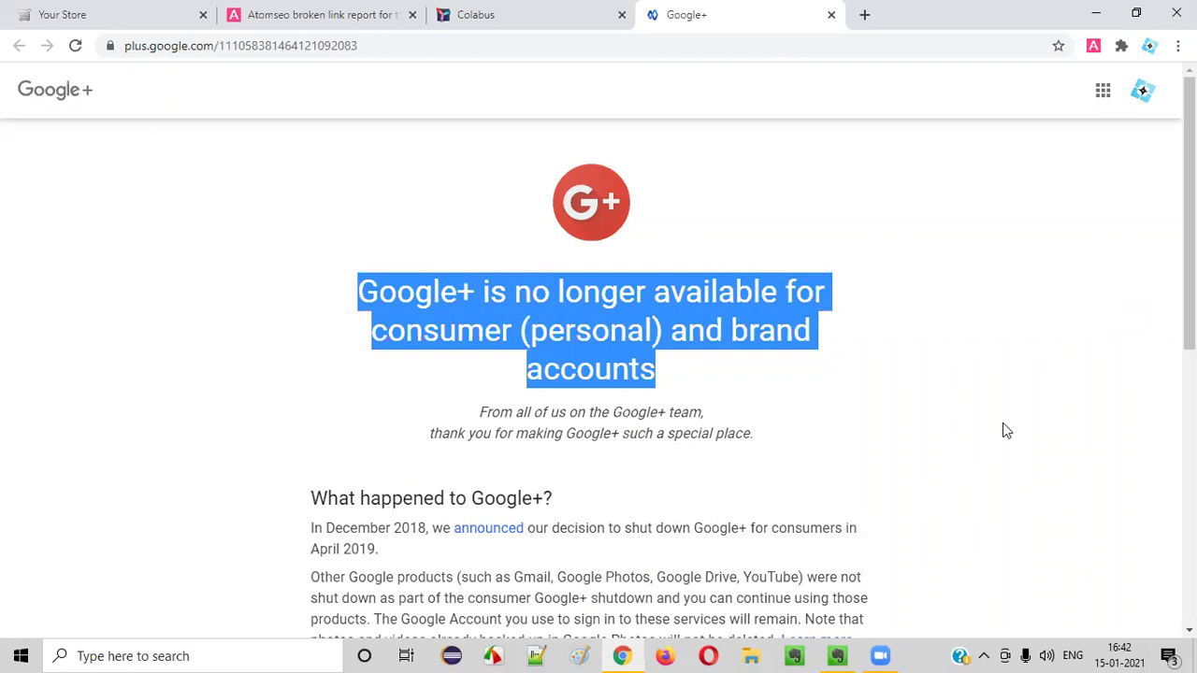
left_click(572, 21)
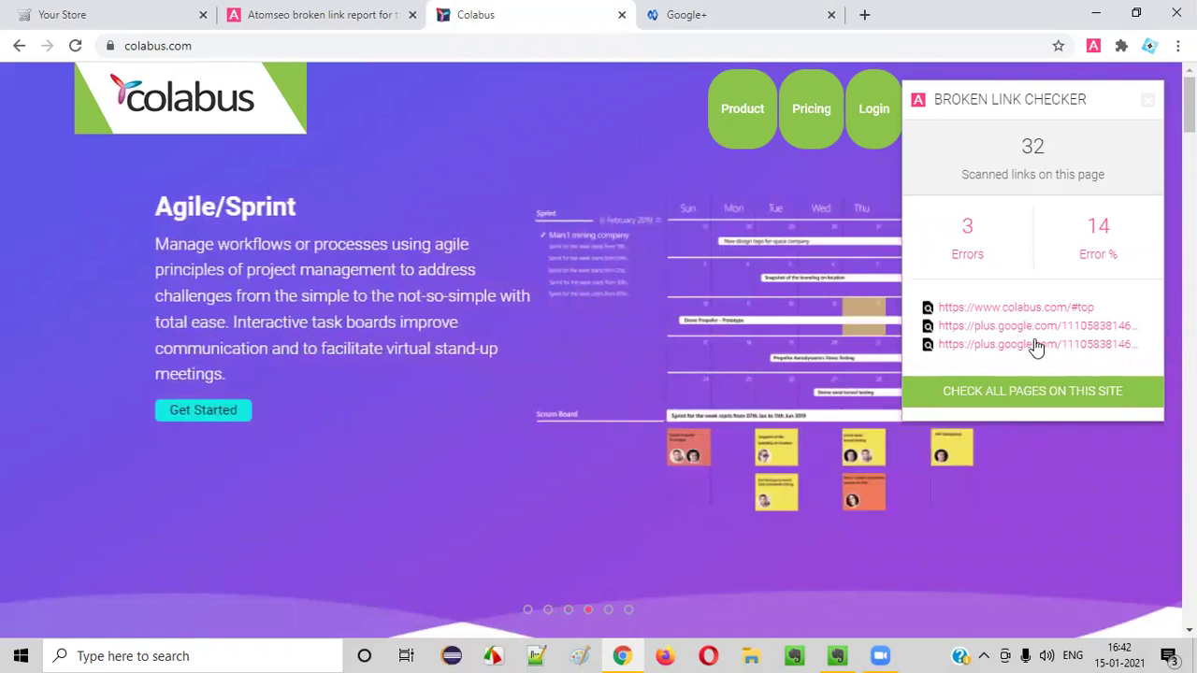
left_click(767, 23)
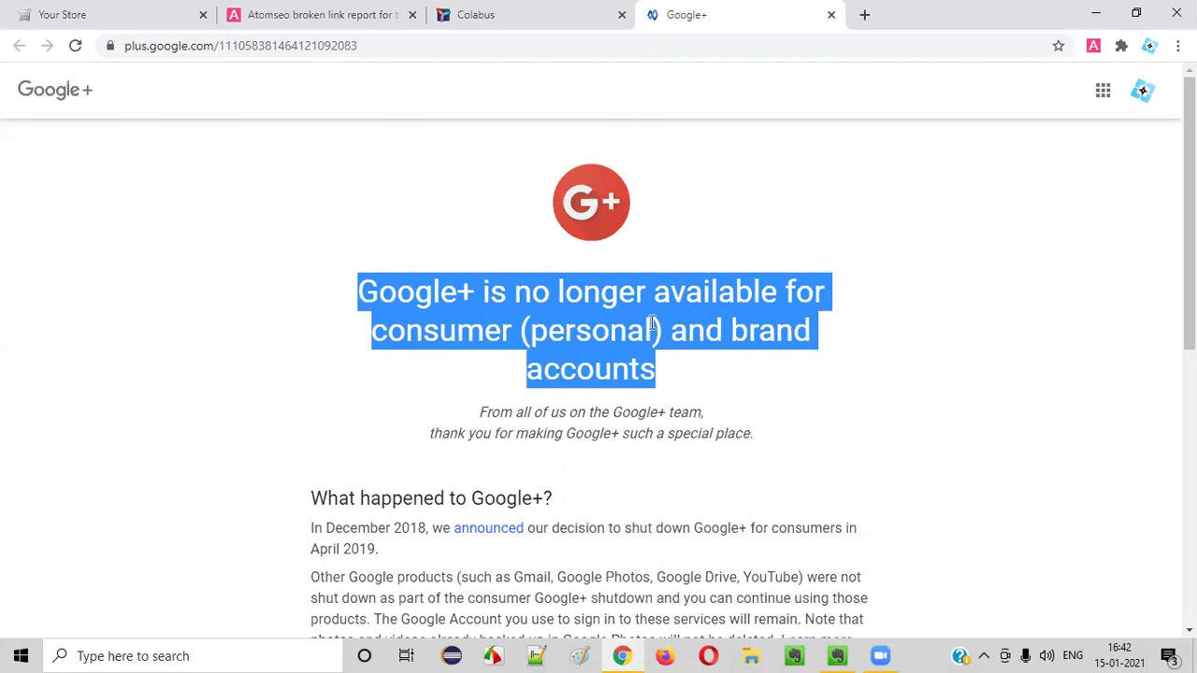
left_click(832, 15)
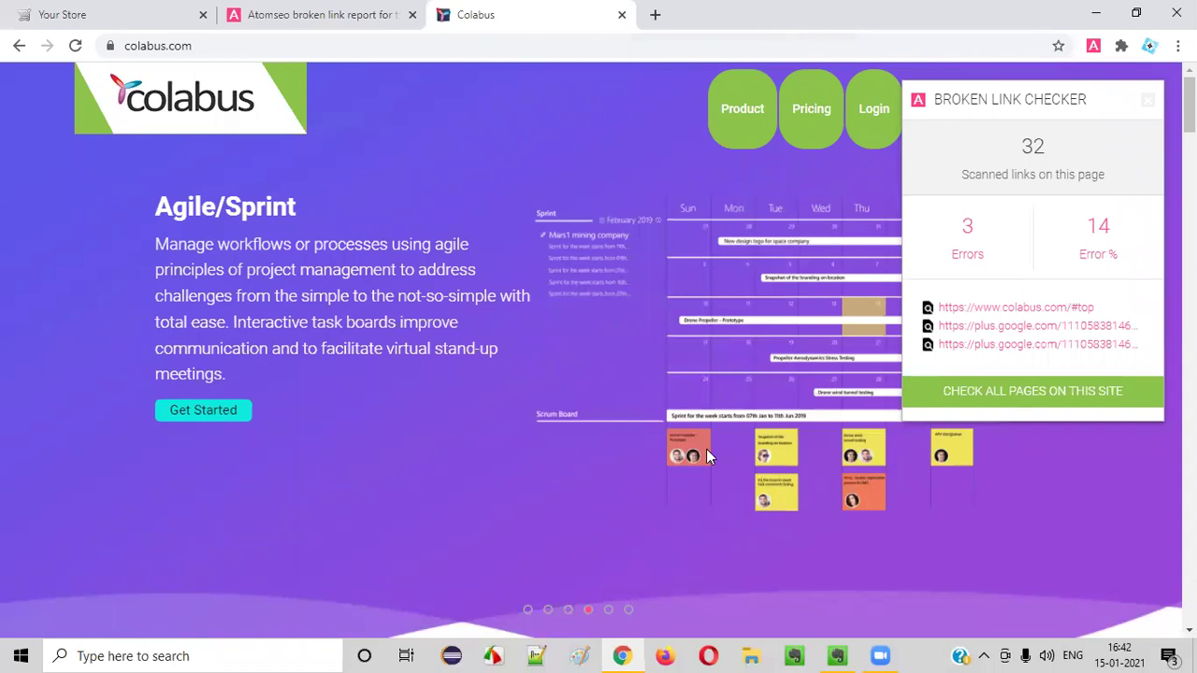
Review the Your Store demo tab and its 0-error link report.
left_click(174, 19)
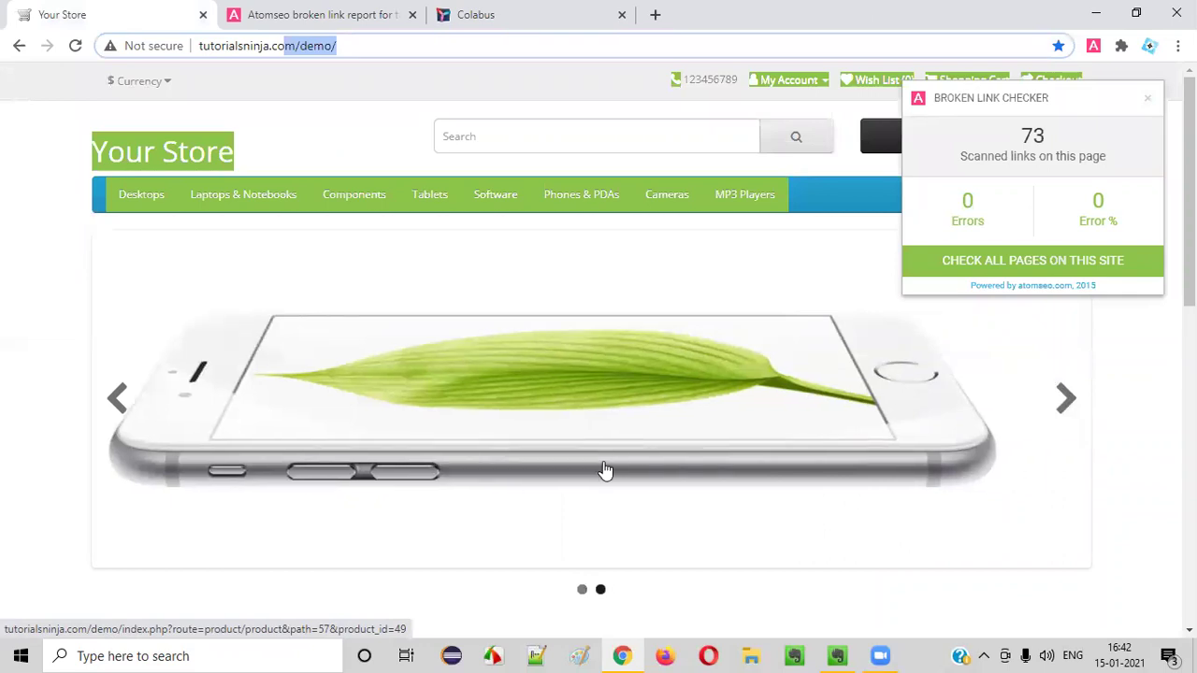
scroll(525, 349, "down", 2)
scroll(525, 349, "down", 4)
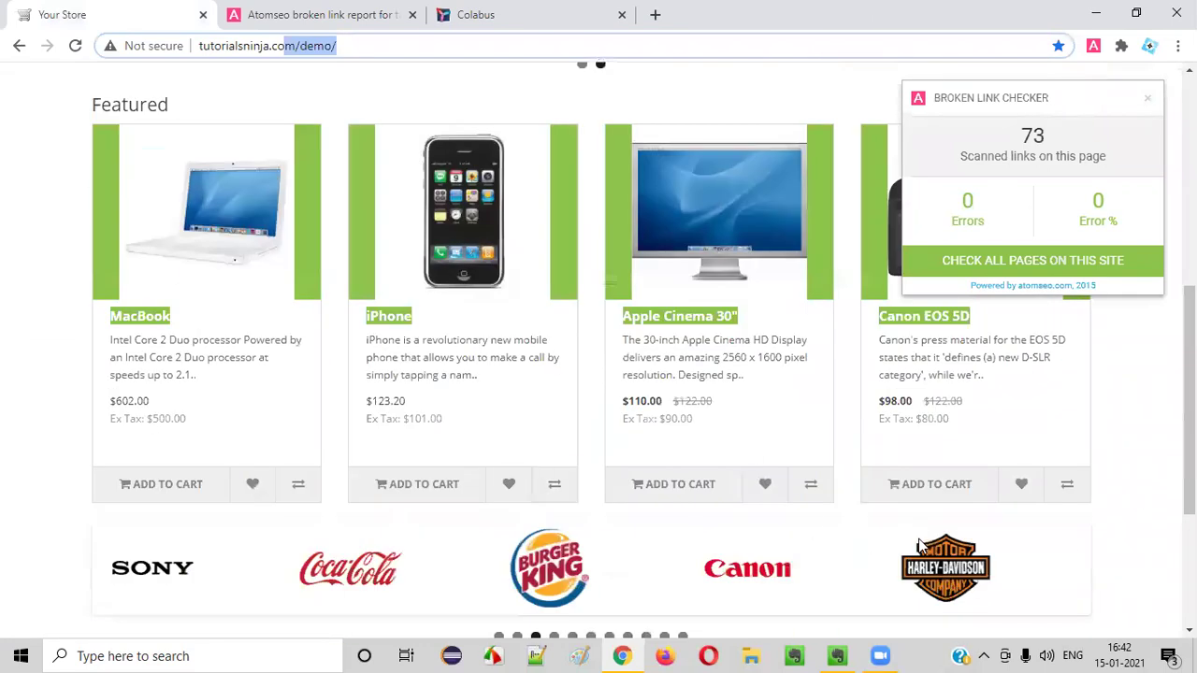
scroll(868, 427, "up", 5)
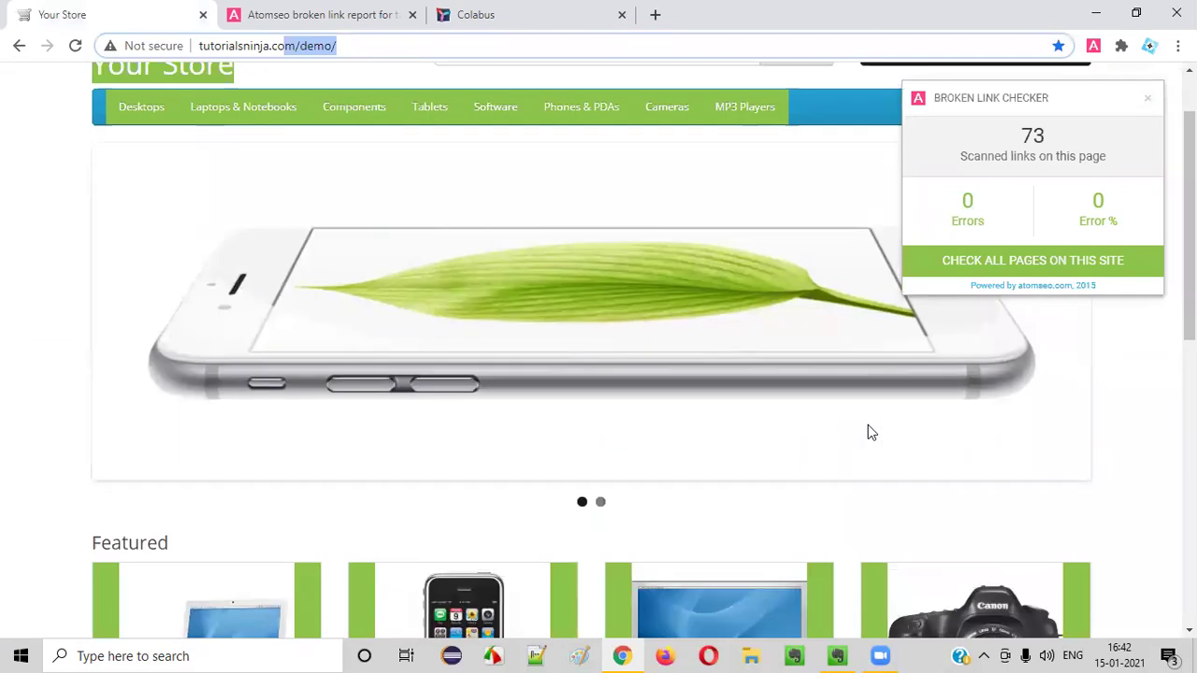
scroll(737, 393, "up", 1)
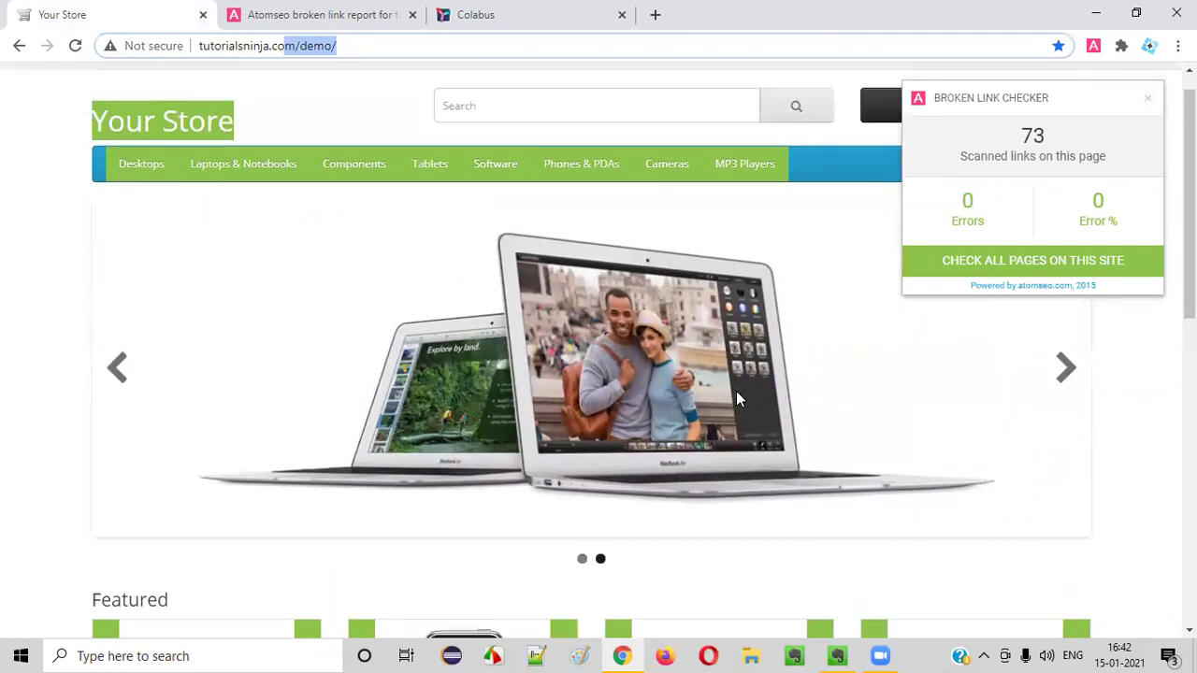
scroll(737, 393, "up", 1)
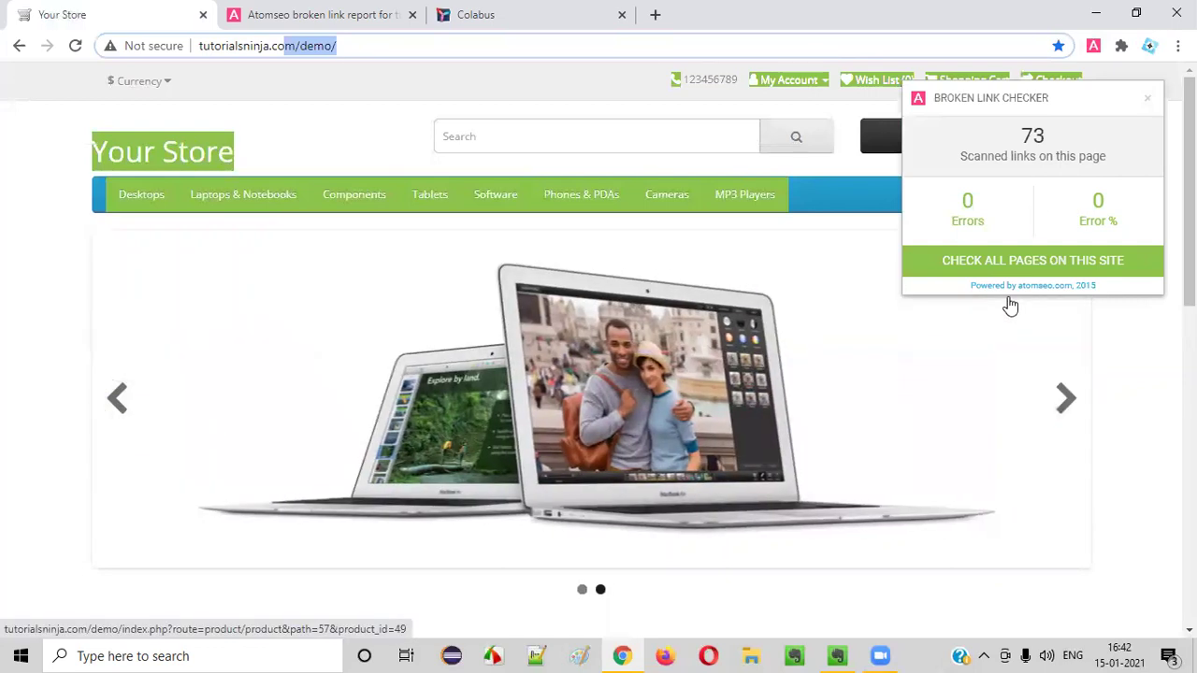
Return to the Evernote note, select 'Broken Link Checker' in its title, and place the cursor at the body's end.
left_click(836, 580)
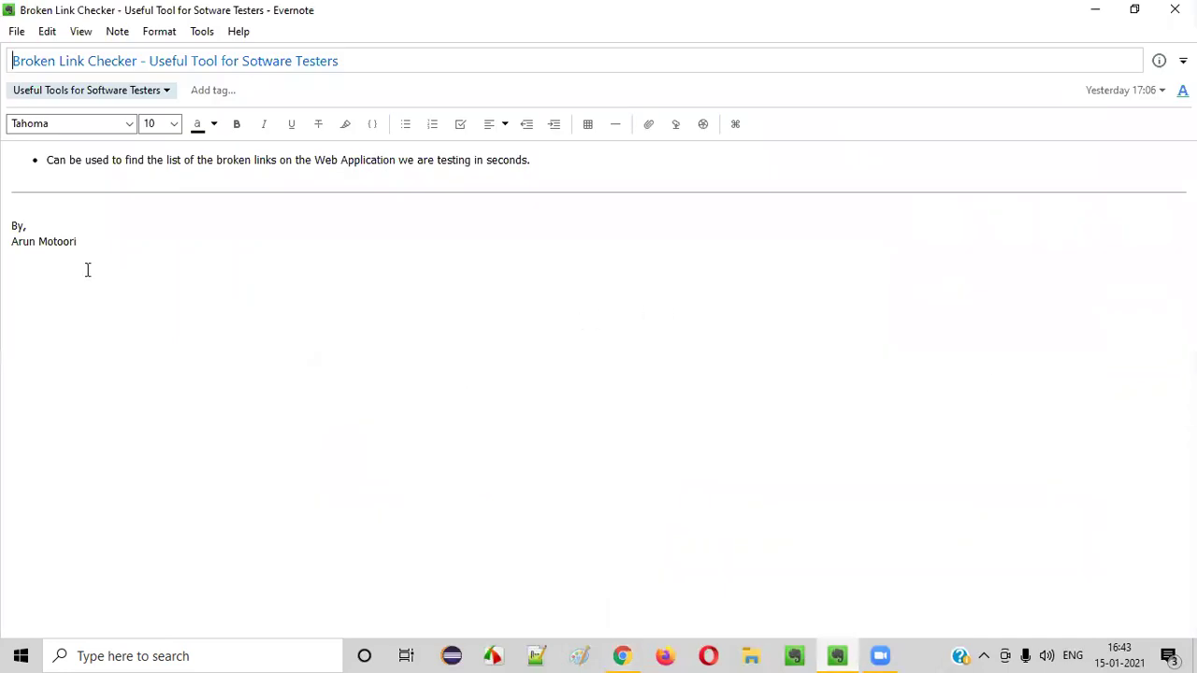
left_click_drag(138, 60, 2, 87)
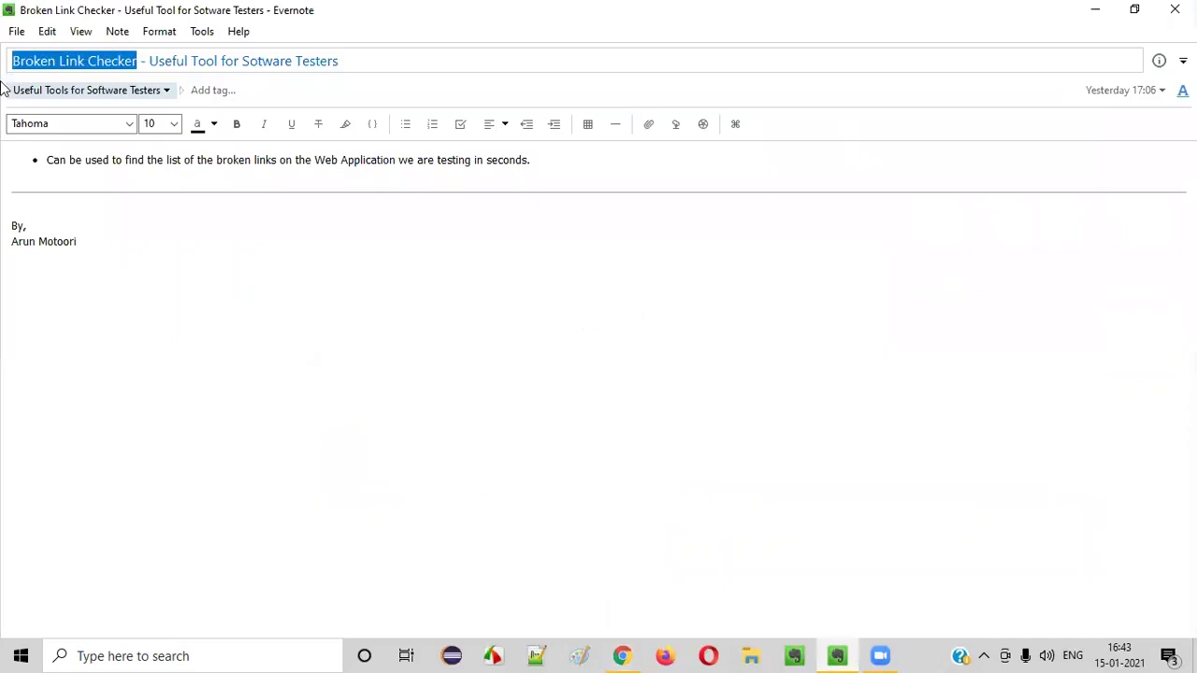
left_click(338, 257)
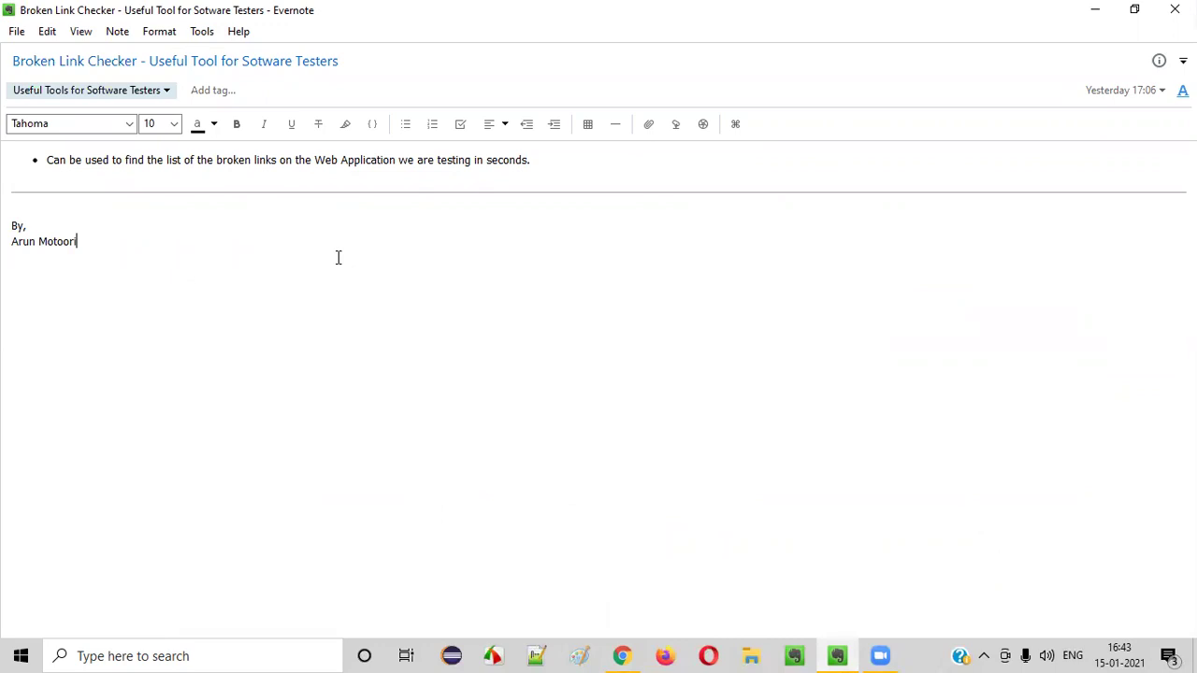